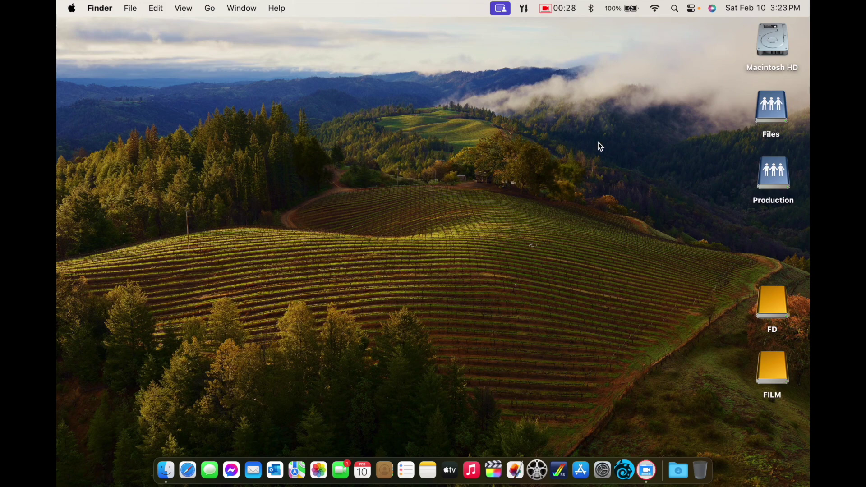
Open the Macintosh HD window, reposition it, then close it.
{"action": "double_click", "coordinate": [762, 49]}
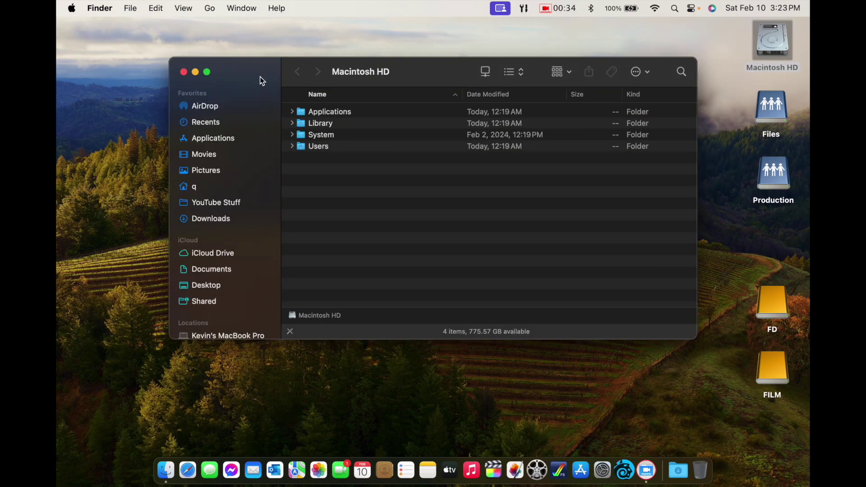
{"action": "left_click_drag", "start_coordinate": [262, 81], "coordinate": [257, 99]}
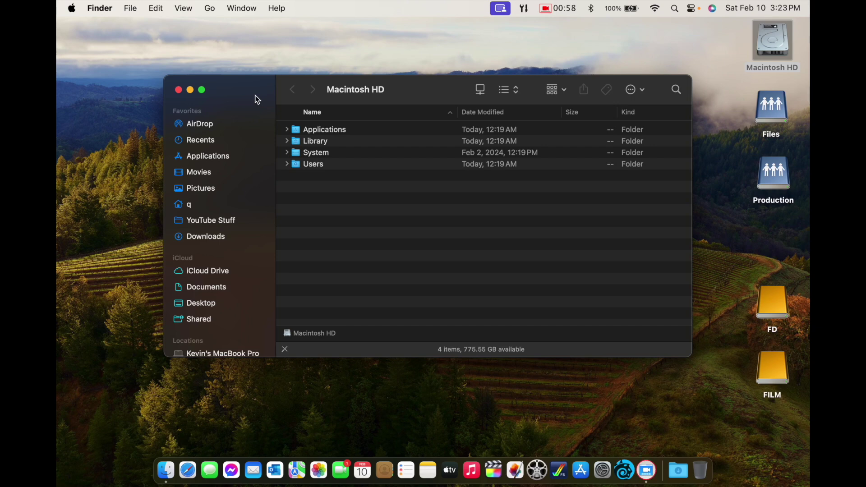
{"action": "left_click_drag", "start_coordinate": [257, 99], "coordinate": [254, 98]}
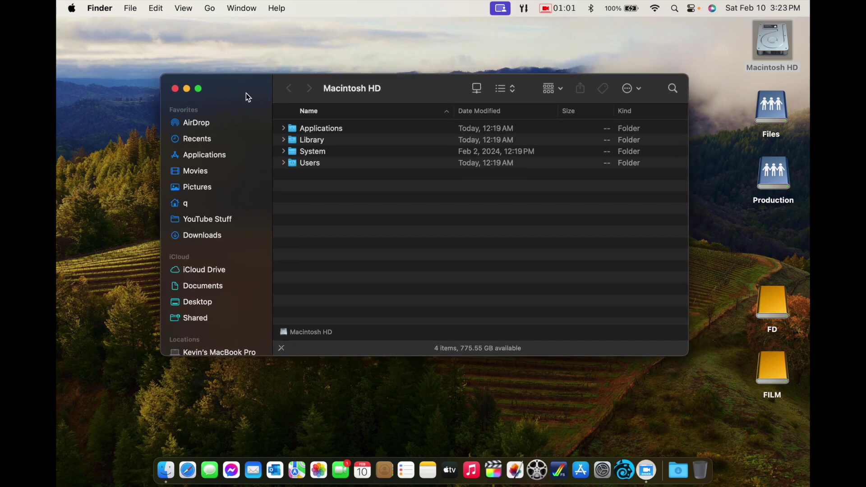
{"action": "left_click", "coordinate": [176, 89]}
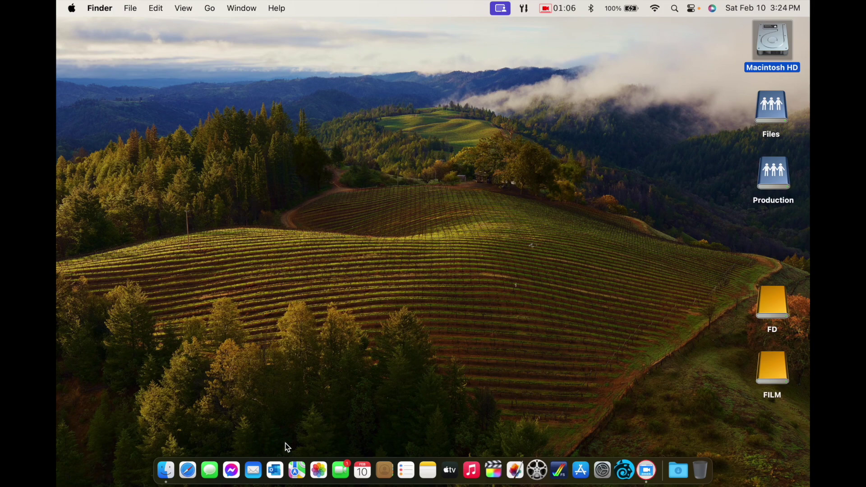
Download FS-UAE_3.1.66_macOS_ARM64.dmg to Downloads in Safari, then minimize Safari.
{"action": "left_click", "coordinate": [187, 469]}
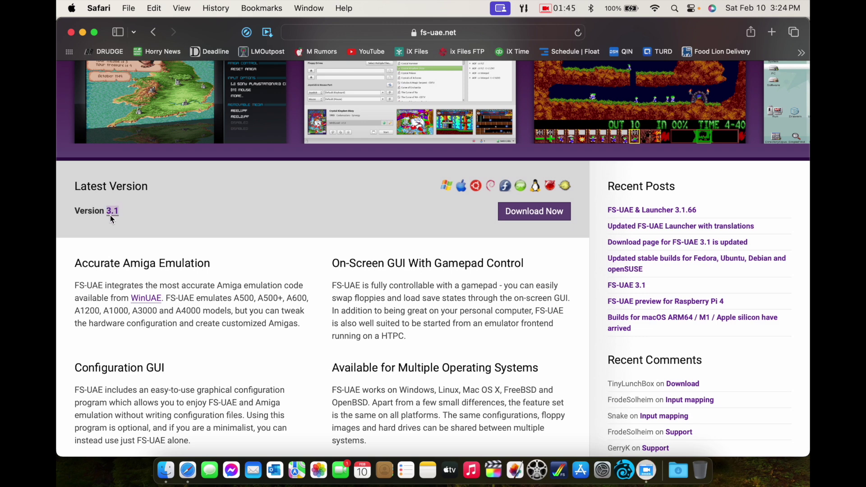
{"action": "left_click", "coordinate": [555, 212]}
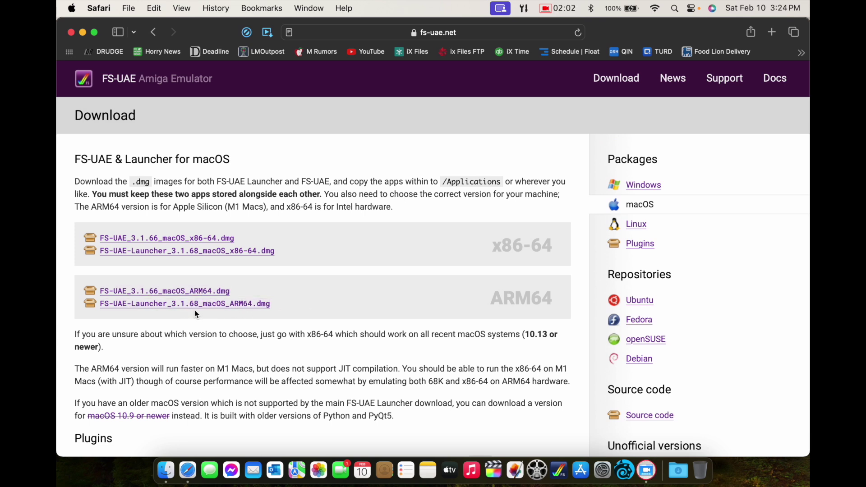
{"action": "left_click", "coordinate": [208, 291]}
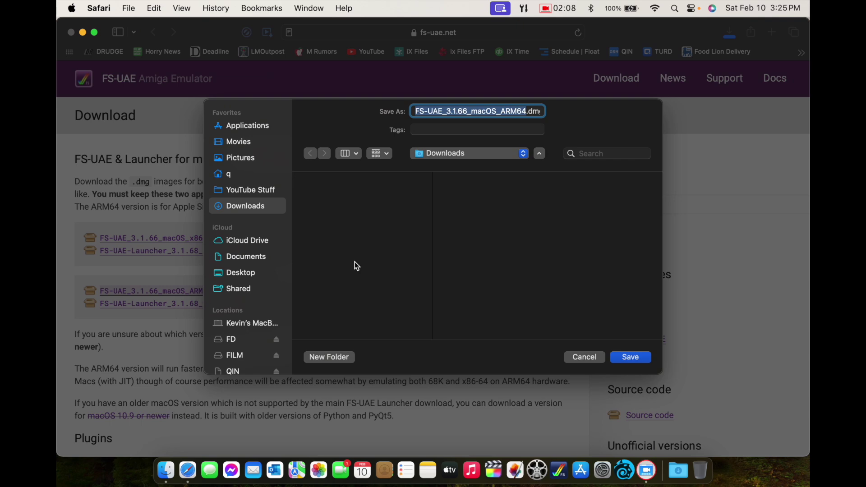
{"action": "left_click", "coordinate": [630, 357]}
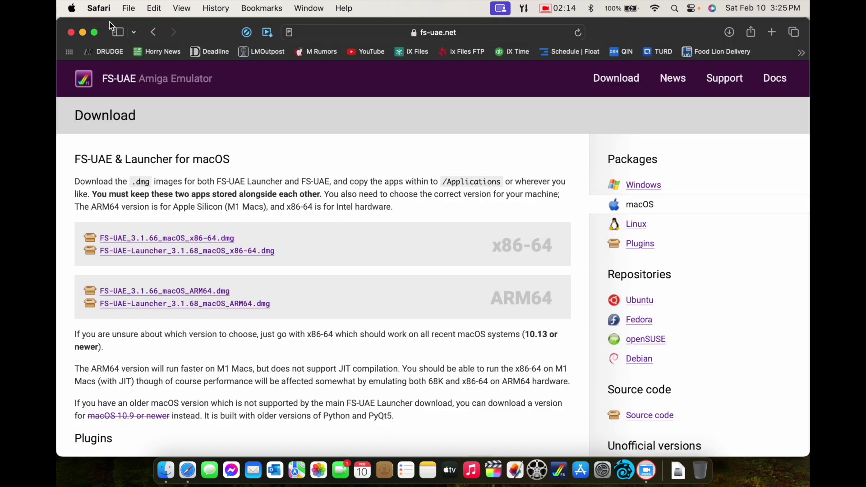
{"action": "left_click", "coordinate": [83, 32]}
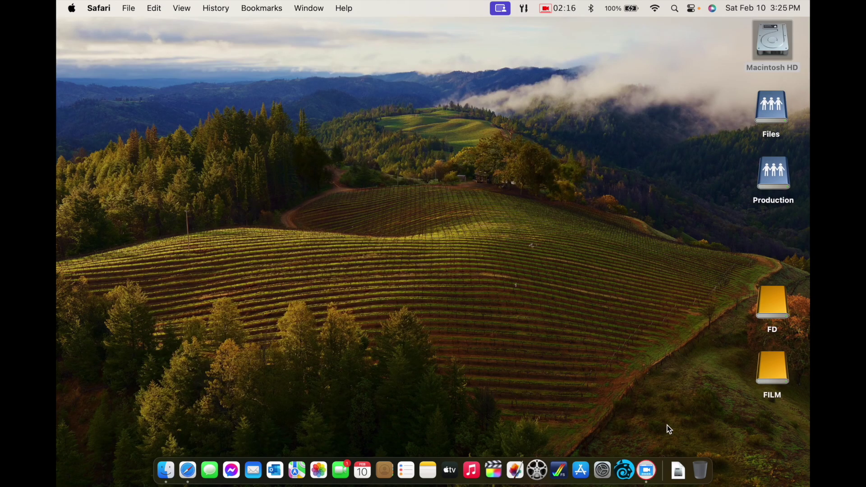
Mount the FS-UAE disk image, copy FS-UAE.app over the older Applications copy, and start the launcher.
{"action": "left_click", "coordinate": [678, 471]}
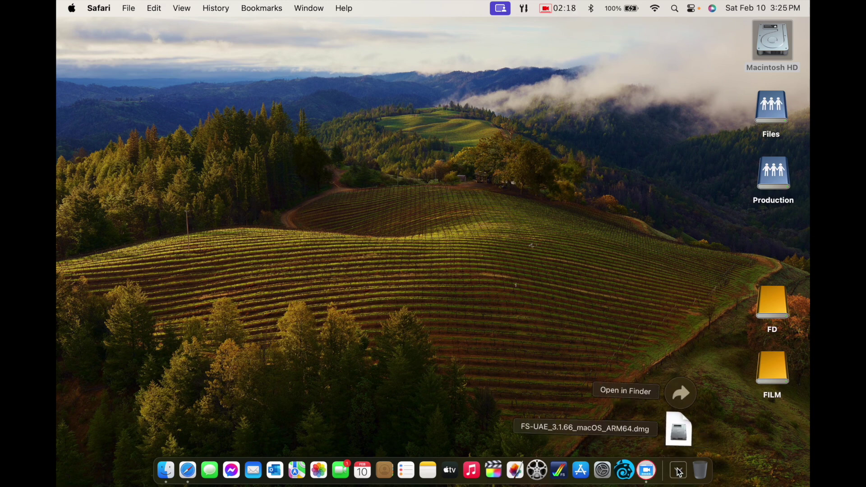
{"action": "left_click", "coordinate": [683, 425]}
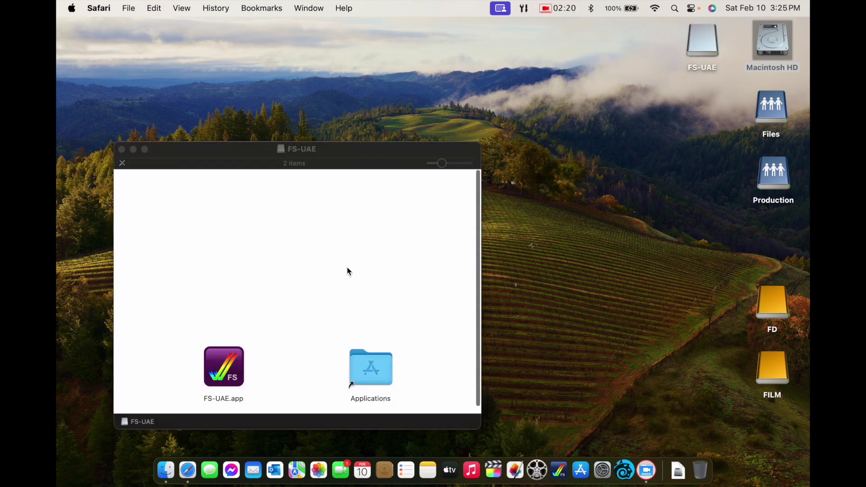
{"action": "left_click_drag", "start_coordinate": [233, 365], "coordinate": [369, 372]}
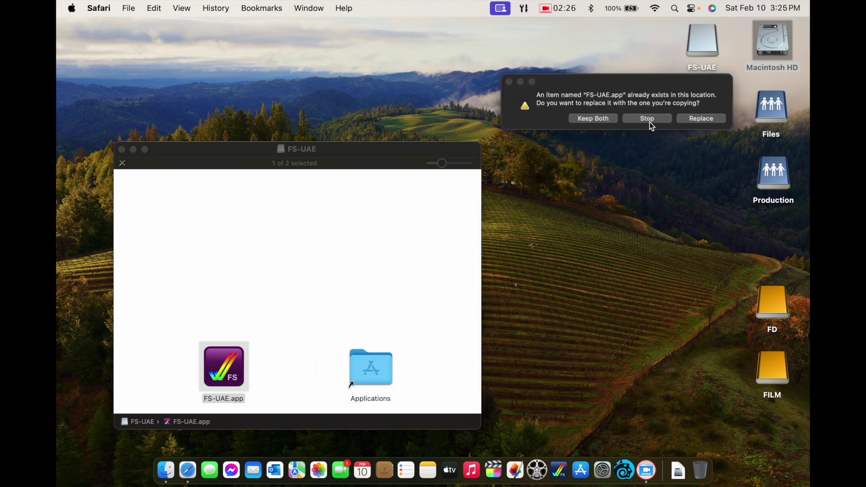
{"action": "left_click", "coordinate": [695, 119]}
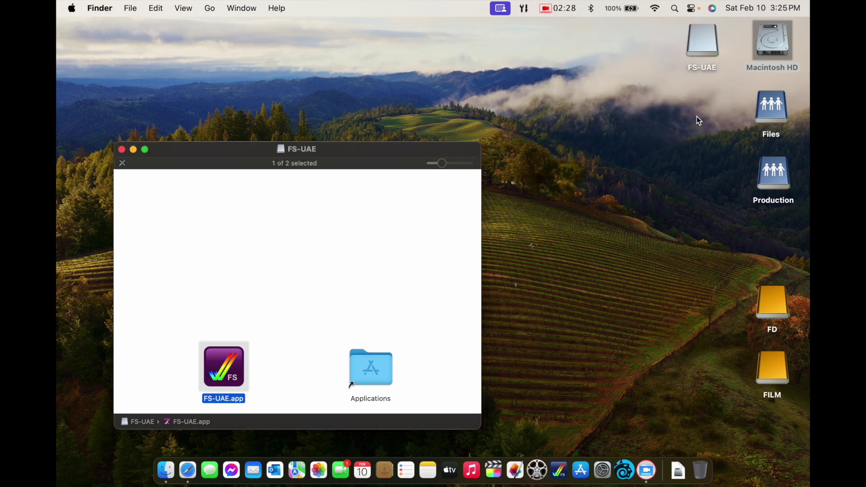
{"action": "left_click", "coordinate": [121, 149]}
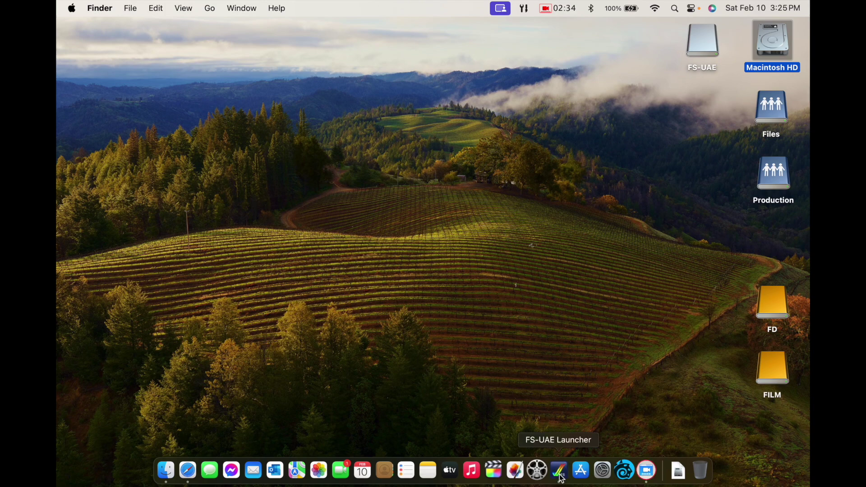
{"action": "left_click", "coordinate": [560, 473]}
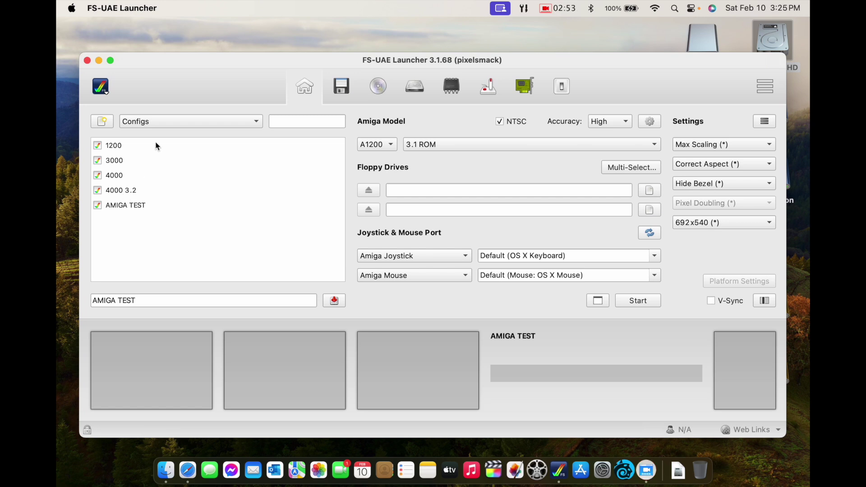
Toggle the launcher's logo menu closed and open again to reach Import Kickstarts.
{"action": "left_click", "coordinate": [105, 92]}
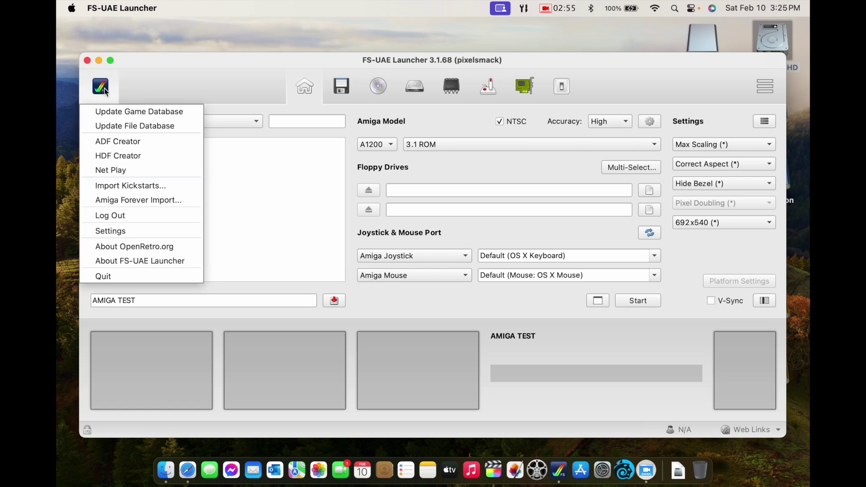
{"action": "left_click", "coordinate": [104, 90]}
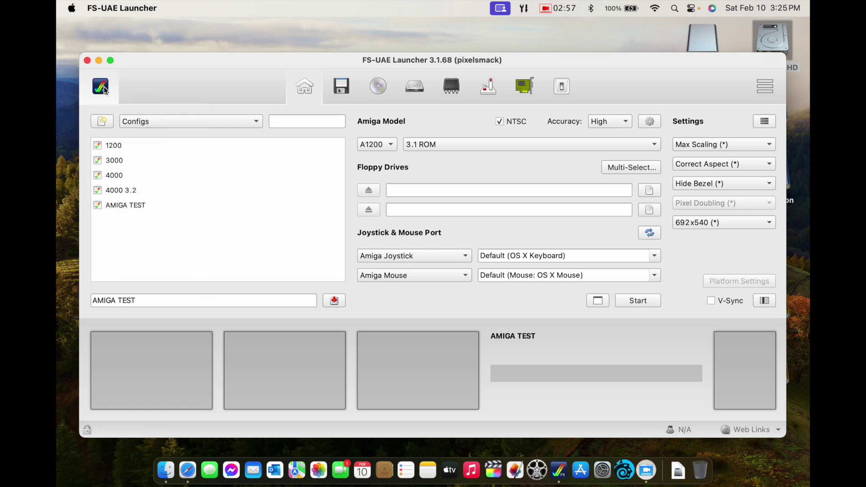
{"action": "left_click", "coordinate": [104, 91]}
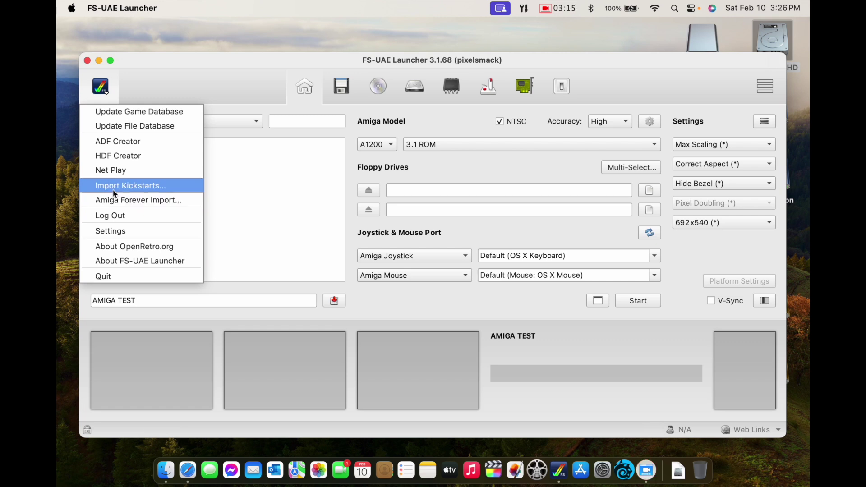
Start a kickstart import and browse to QIN > Files > Amiga > SHARED > FSUAE > Kickstarts.
{"action": "left_click", "coordinate": [115, 186]}
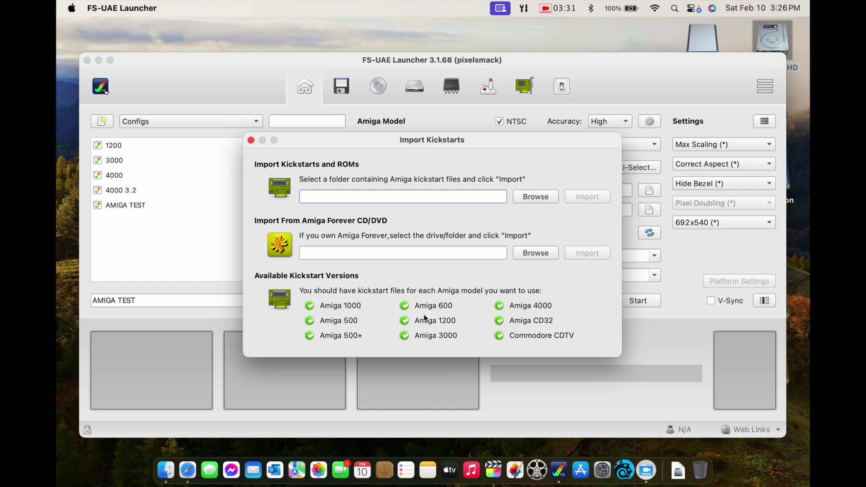
{"action": "left_click", "coordinate": [532, 200]}
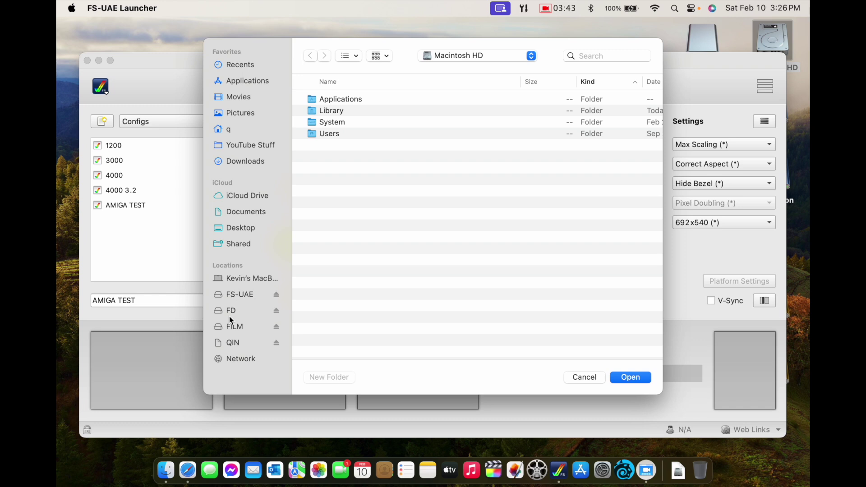
{"action": "left_click", "coordinate": [233, 343]}
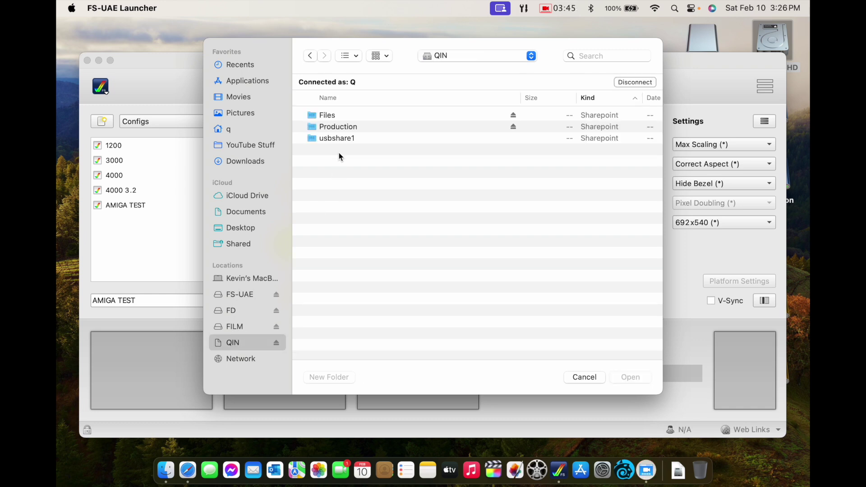
{"action": "double_click", "coordinate": [332, 116]}
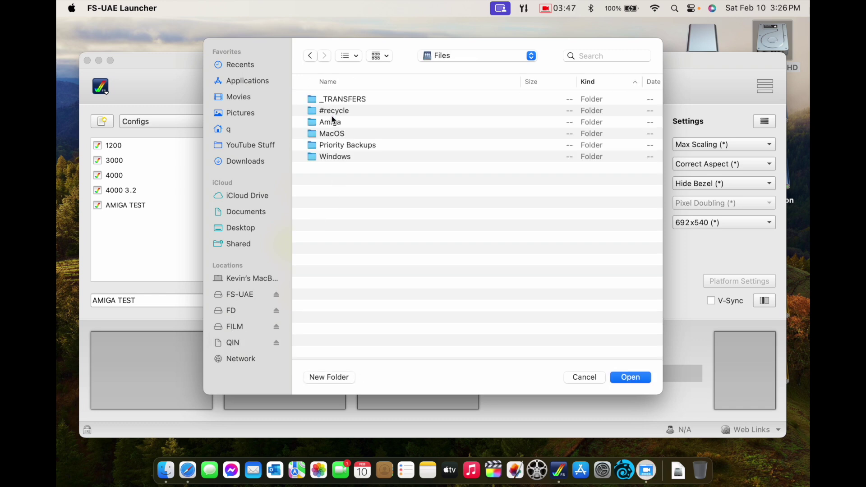
{"action": "double_click", "coordinate": [332, 121]}
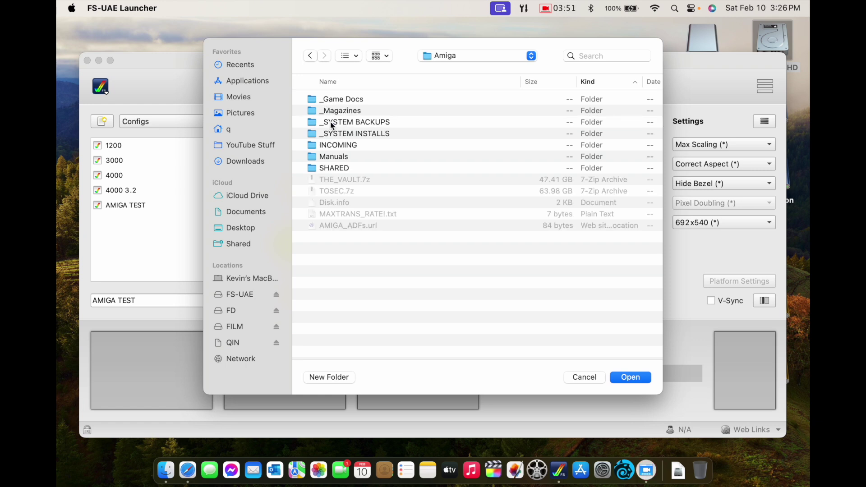
{"action": "double_click", "coordinate": [323, 168]}
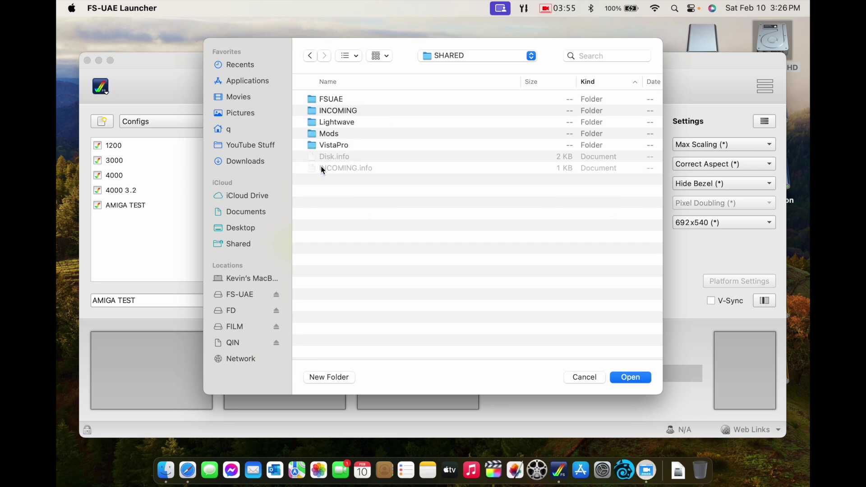
{"action": "double_click", "coordinate": [332, 100]}
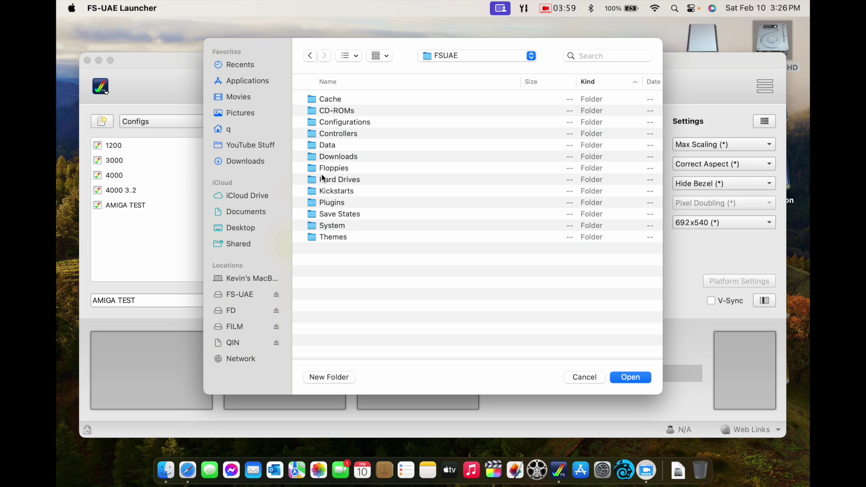
{"action": "double_click", "coordinate": [321, 191]}
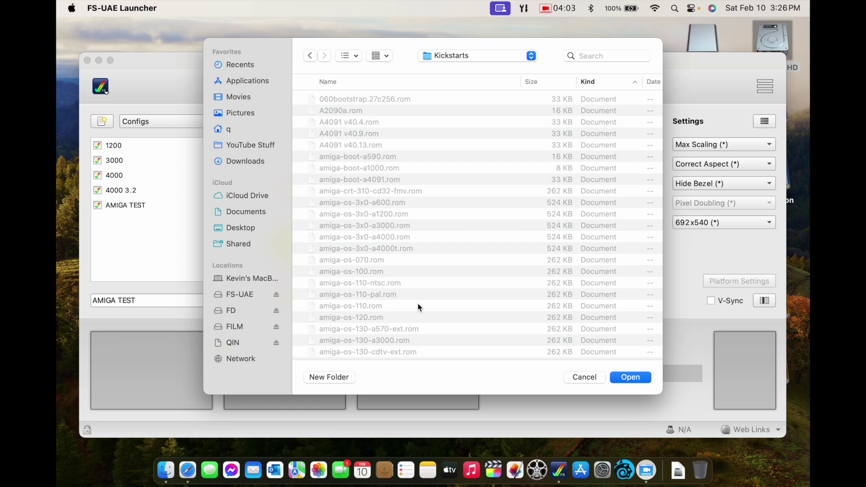
Scroll through the Kickstarts ROM files and cancel without selecting one.
{"action": "scroll", "coordinate": [470, 256], "scroll_direction": "down", "scroll_amount": 5}
{"action": "scroll", "coordinate": [471, 257], "scroll_direction": "down", "scroll_amount": 15}
{"action": "scroll", "coordinate": [471, 257], "scroll_direction": "down", "scroll_amount": 15}
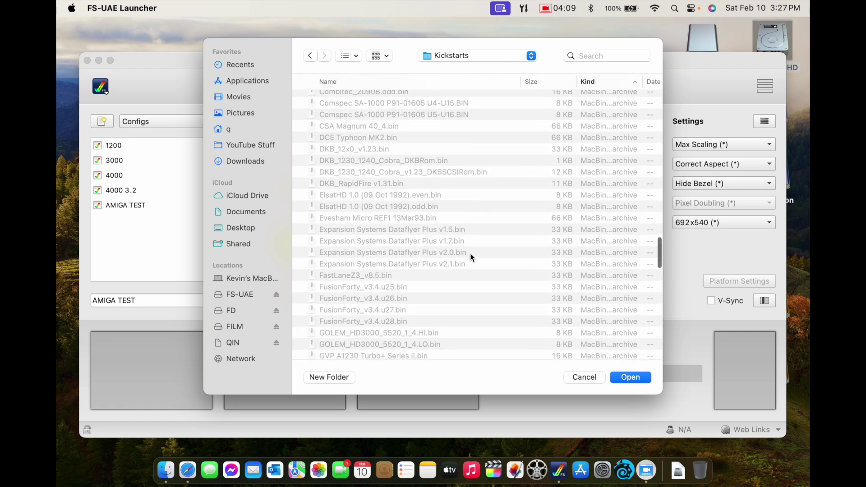
{"action": "scroll", "coordinate": [471, 257], "scroll_direction": "down", "scroll_amount": 1}
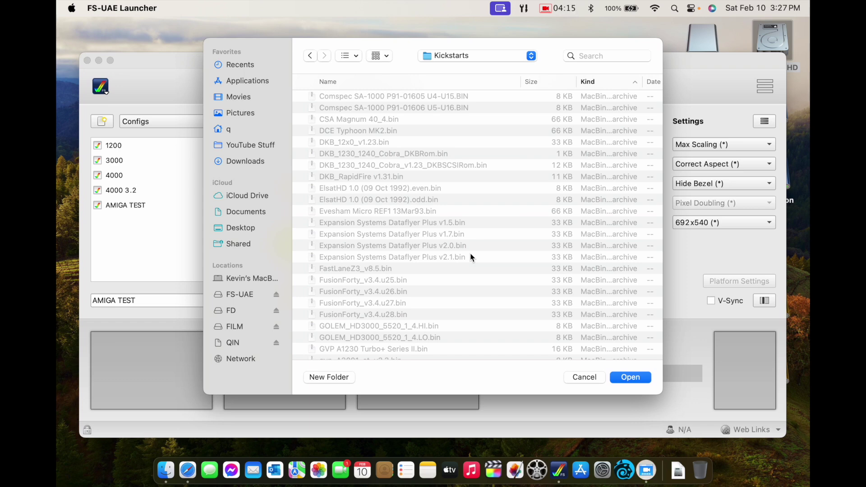
{"action": "scroll", "coordinate": [438, 202], "scroll_direction": "down", "scroll_amount": 10}
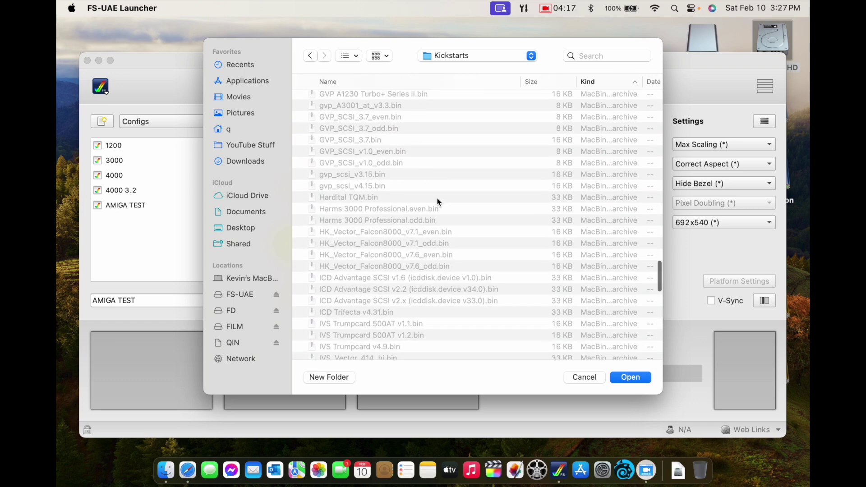
{"action": "scroll", "coordinate": [438, 202], "scroll_direction": "down", "scroll_amount": 15}
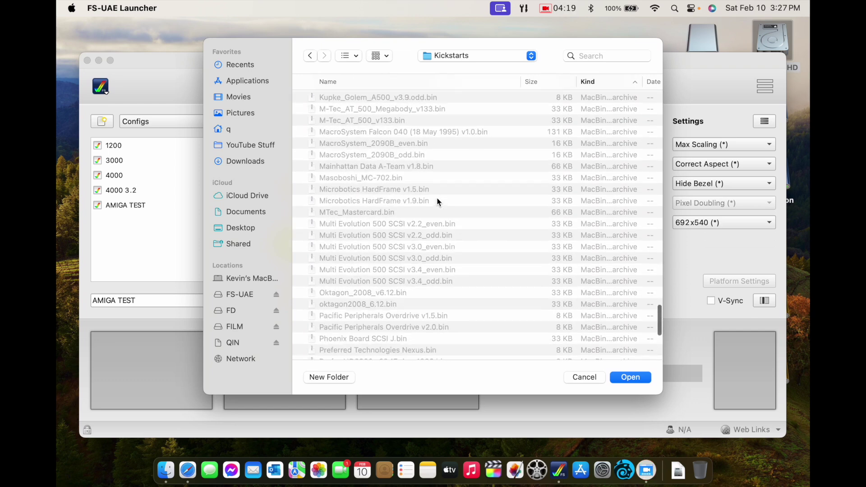
{"action": "left_click", "coordinate": [583, 380]}
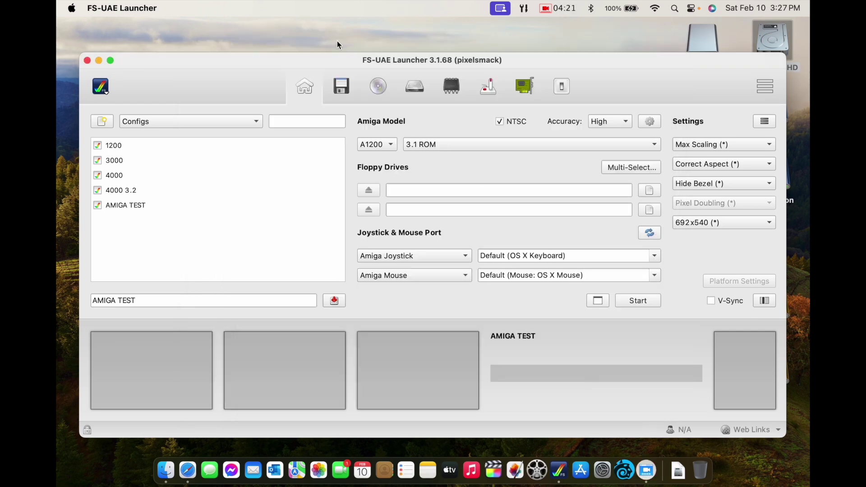
Choose Amiga Forever Import from the logo menu to see kickstart availability per model.
{"action": "left_click", "coordinate": [101, 87]}
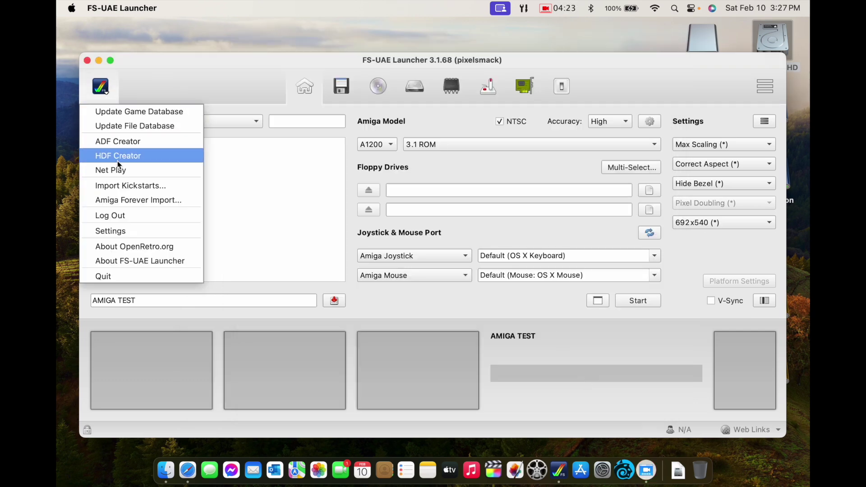
{"action": "left_click", "coordinate": [129, 202]}
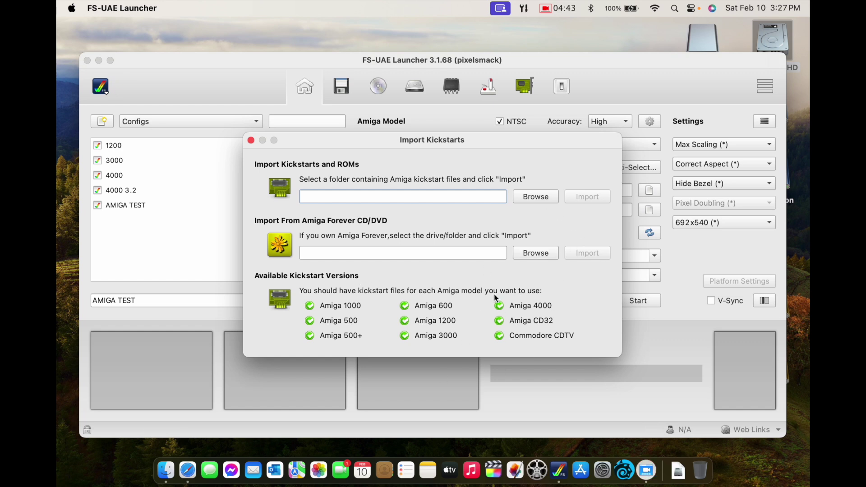
Close Import Kickstarts, quit FS-UAE Launcher from its app menu, and relaunch it from the Dock.
{"action": "left_click", "coordinate": [251, 142]}
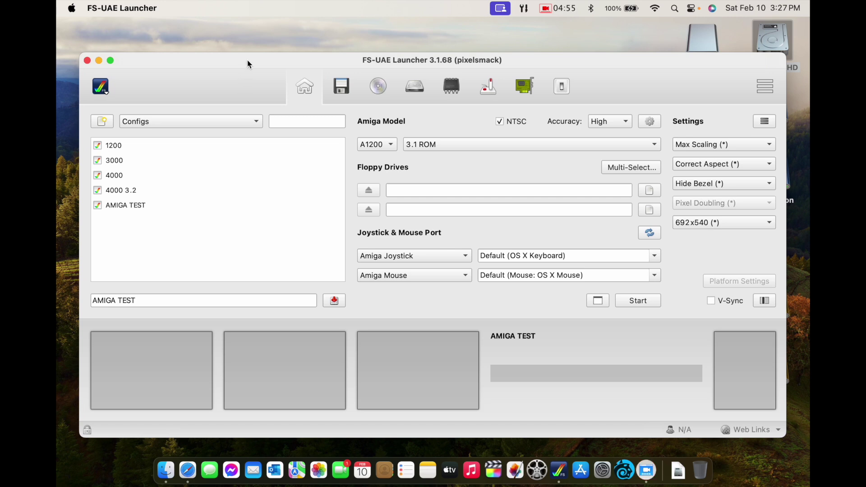
{"action": "left_click_drag", "start_coordinate": [248, 64], "coordinate": [245, 53]}
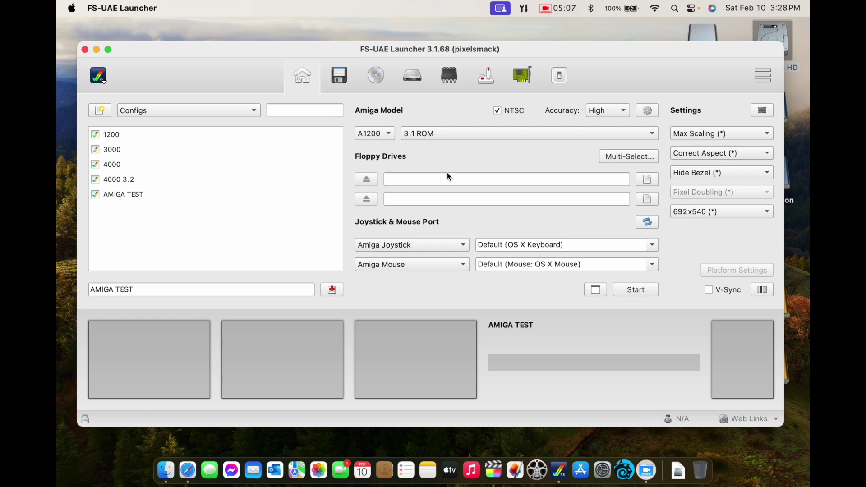
{"action": "left_click", "coordinate": [130, 8]}
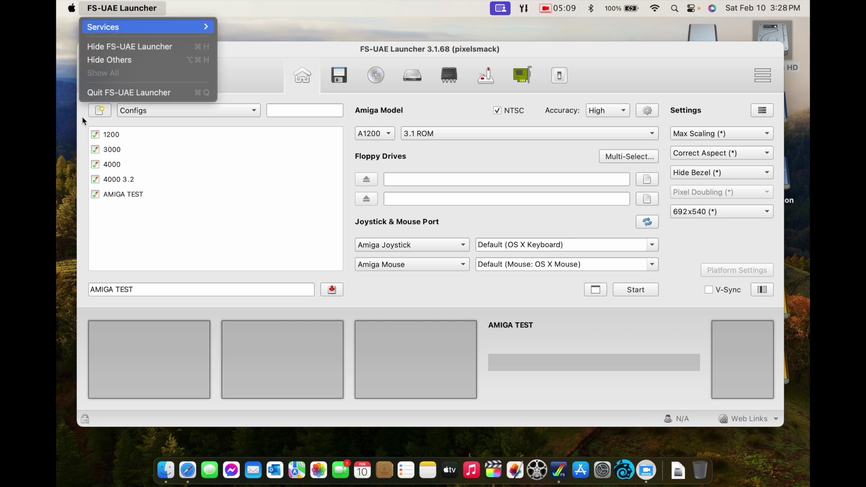
{"action": "left_click", "coordinate": [102, 91]}
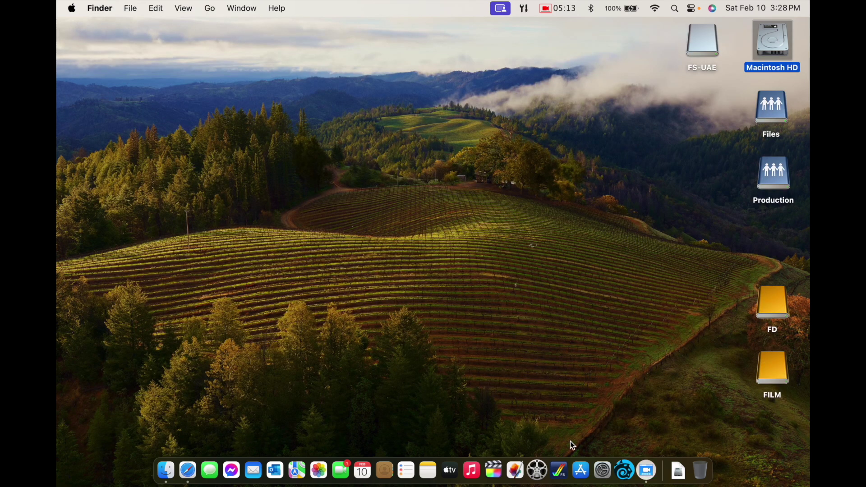
{"action": "left_click", "coordinate": [560, 469]}
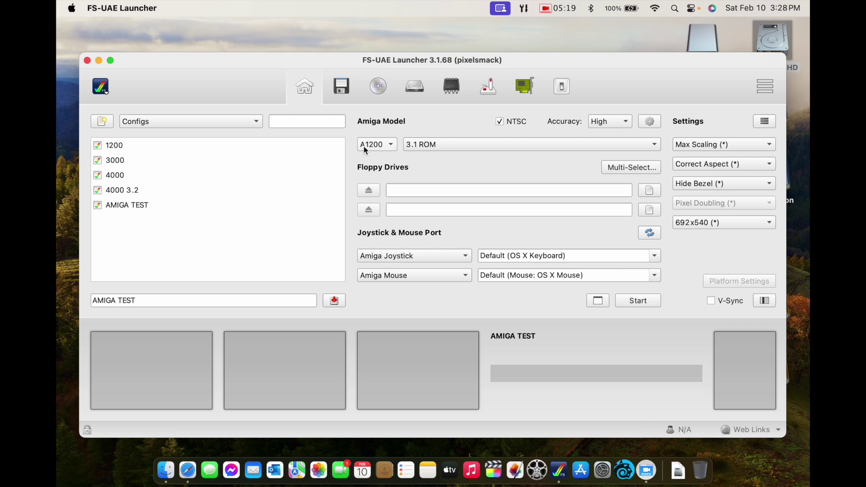
Try the A3000 model, switch back to A1200, and go to the Floppy Drives page.
{"action": "left_click", "coordinate": [377, 147]}
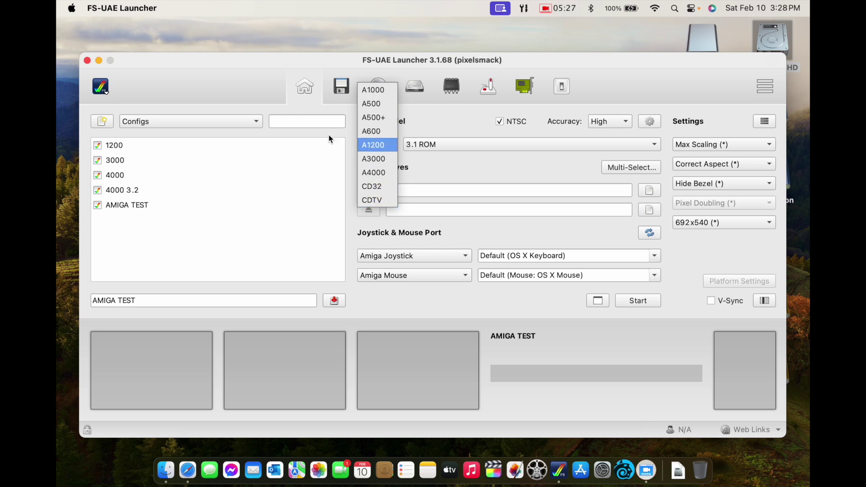
{"action": "left_click", "coordinate": [284, 94]}
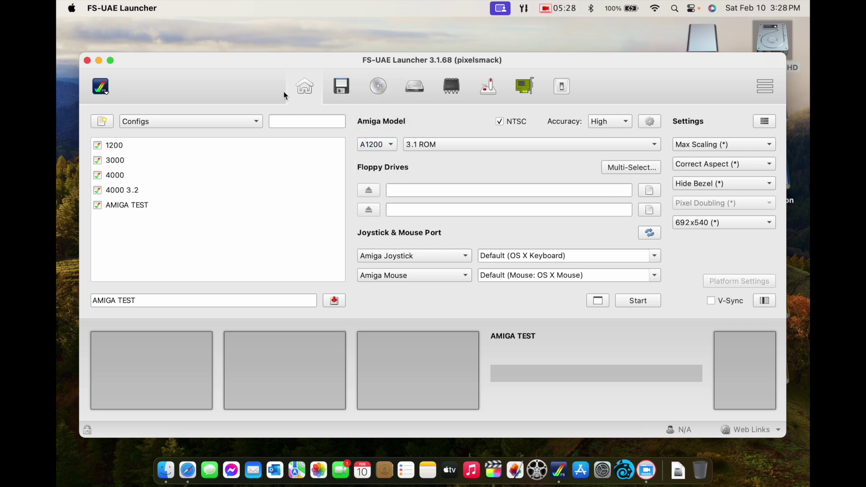
{"action": "left_click", "coordinate": [383, 147]}
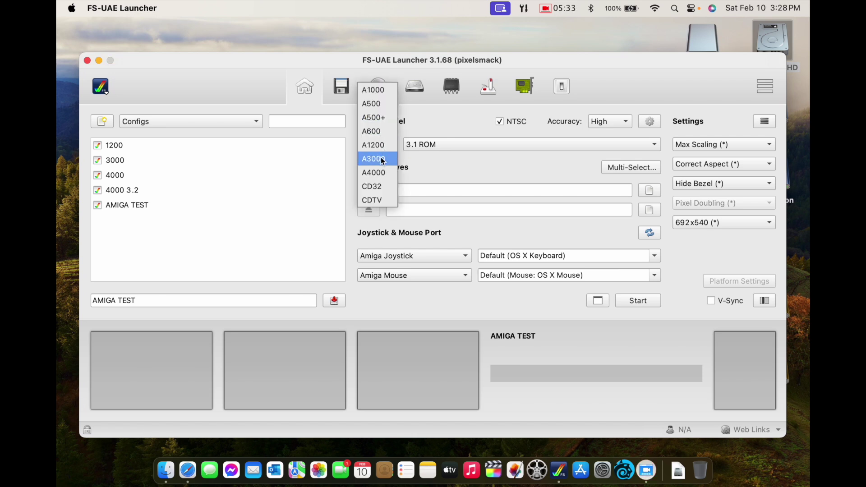
{"action": "left_click", "coordinate": [374, 145]}
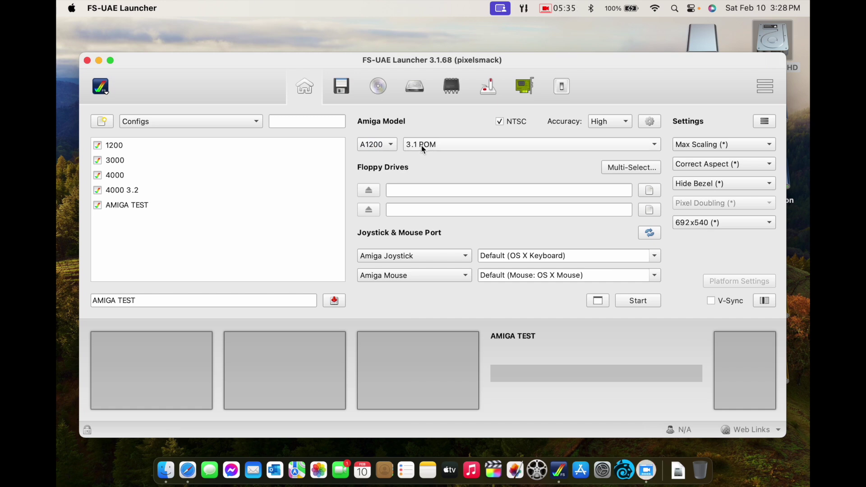
{"action": "left_click", "coordinate": [377, 145]}
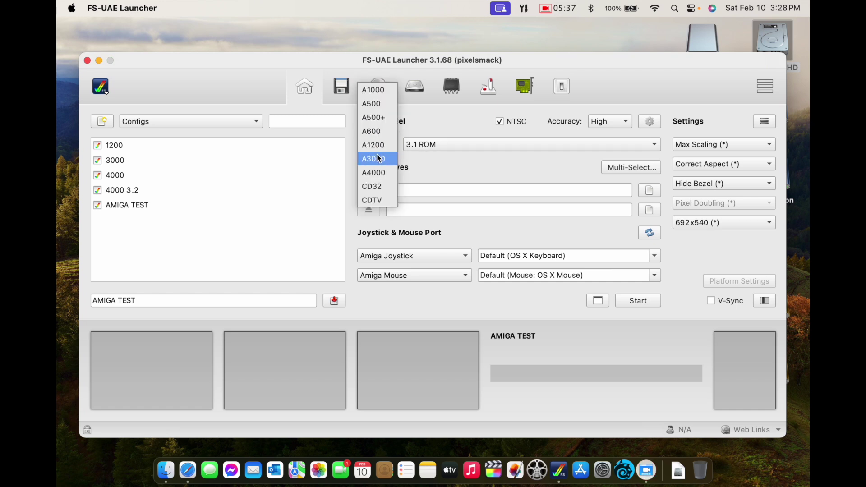
{"action": "left_click", "coordinate": [378, 157]}
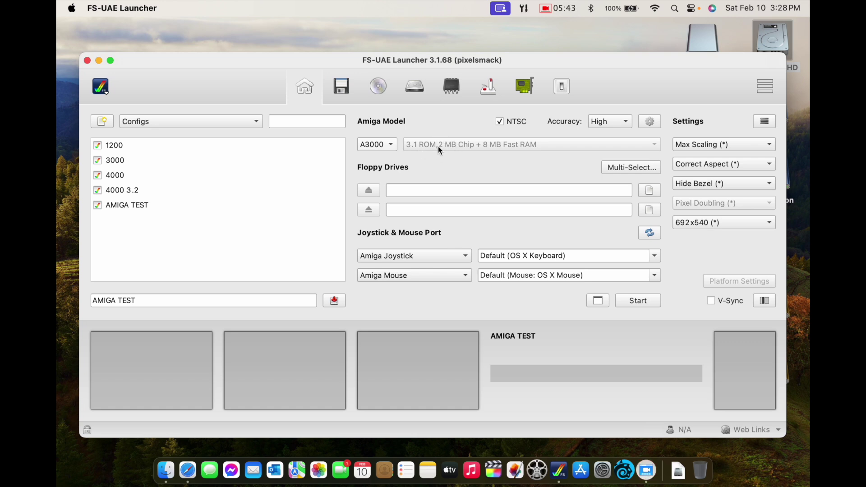
{"action": "left_click", "coordinate": [384, 145]}
{"action": "left_click", "coordinate": [381, 133]}
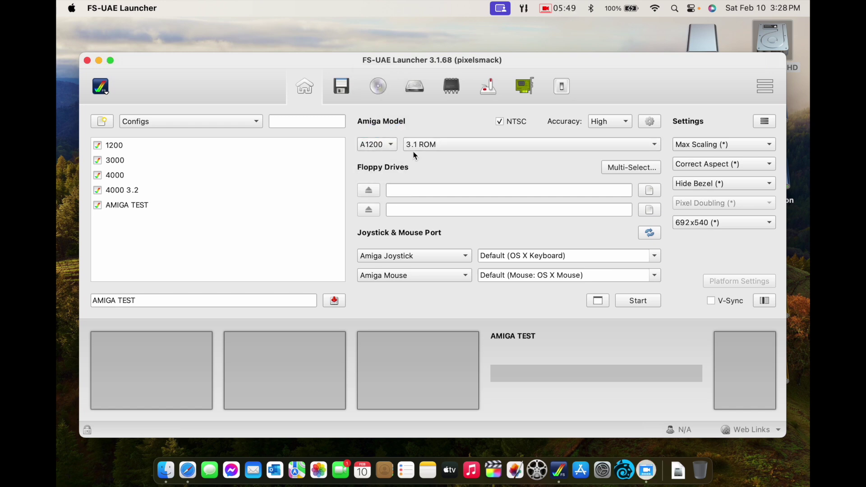
{"action": "left_click", "coordinate": [345, 87]}
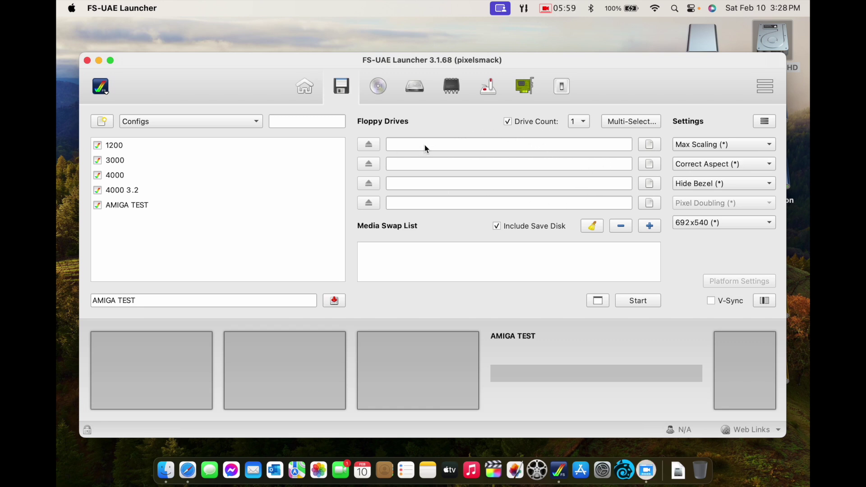
Cancel browsing for a drive-one floppy image, then view the CD-ROM and Hard Drives pages.
{"action": "left_click", "coordinate": [660, 146]}
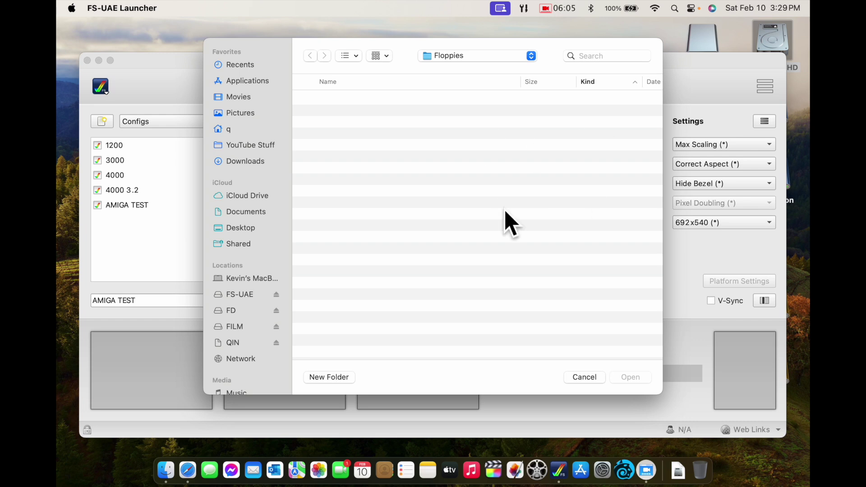
{"action": "left_click", "coordinate": [583, 376]}
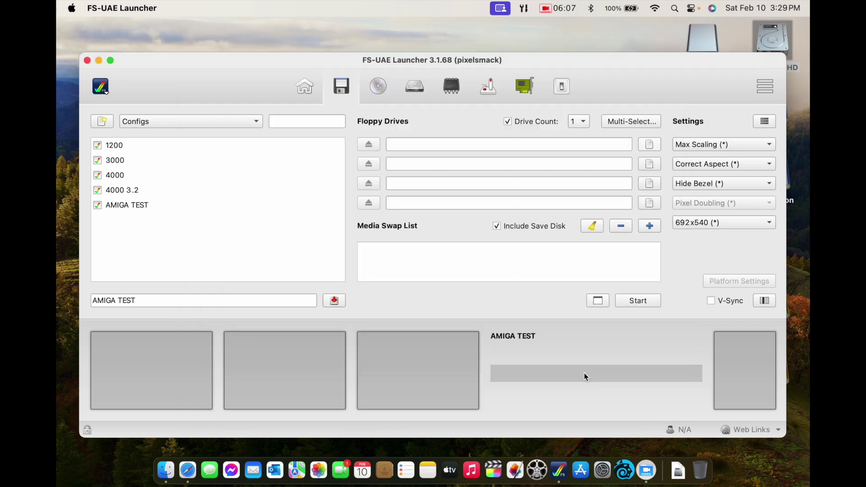
{"action": "left_click", "coordinate": [381, 90]}
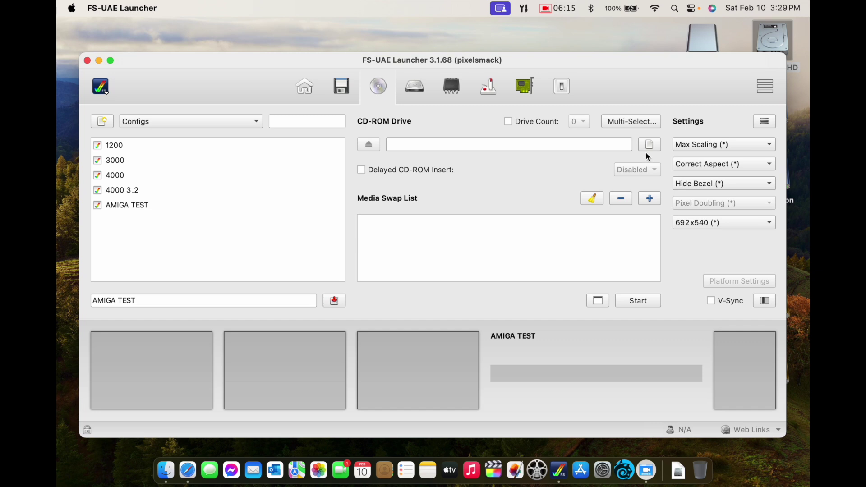
{"action": "left_click", "coordinate": [419, 88]}
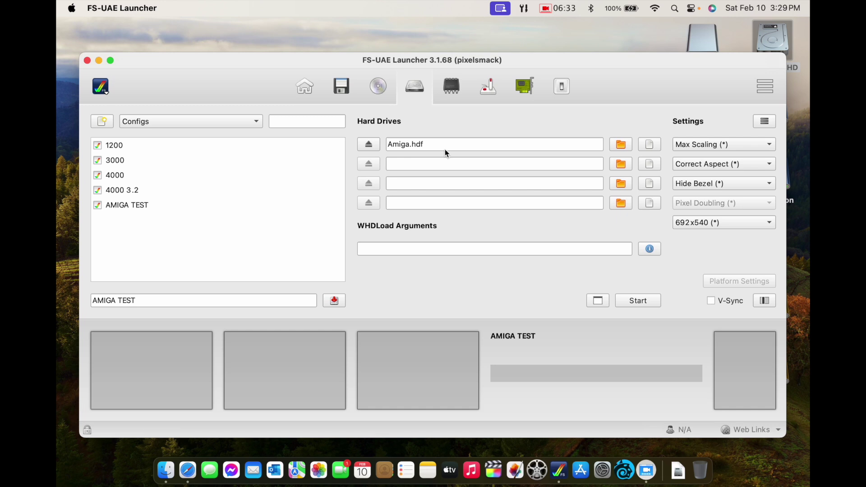
Close the HDF Creator without making a disk, then view the ROM & RAM settings.
{"action": "left_click", "coordinate": [109, 92]}
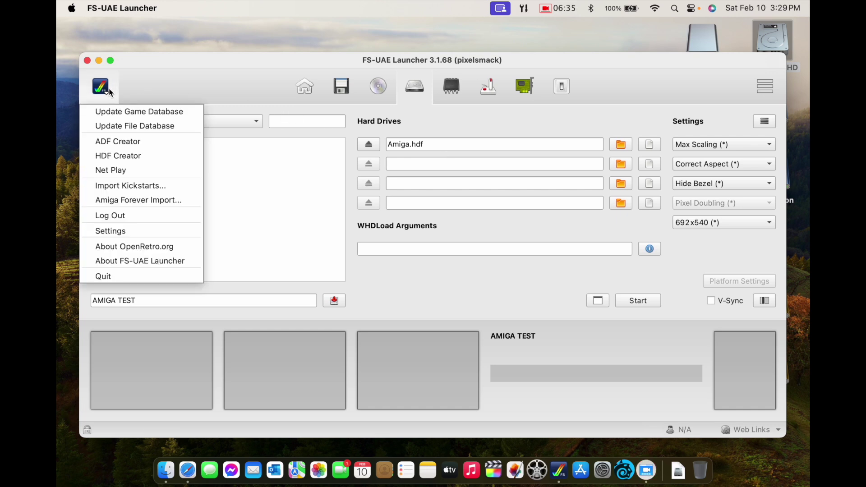
{"action": "left_click", "coordinate": [127, 157]}
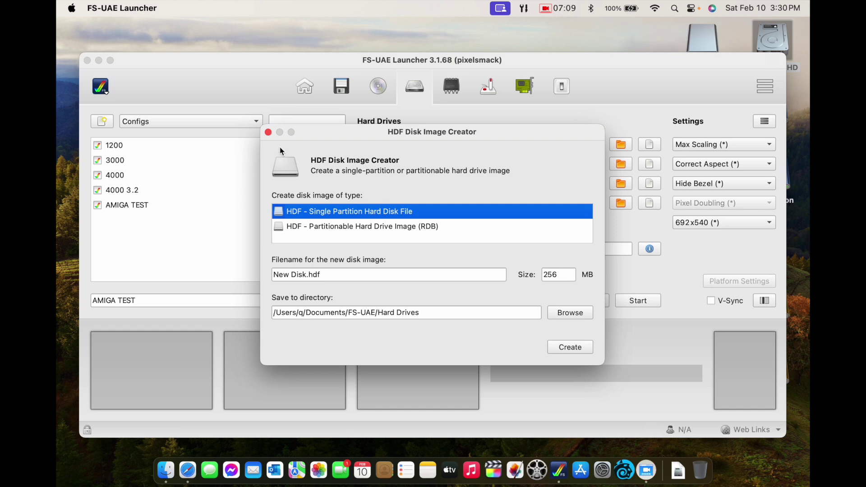
{"action": "left_click", "coordinate": [268, 132]}
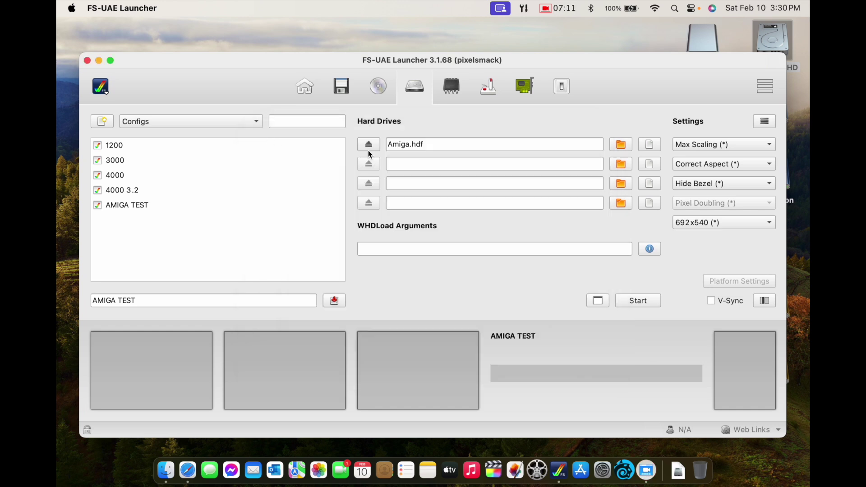
{"action": "left_click", "coordinate": [448, 94]}
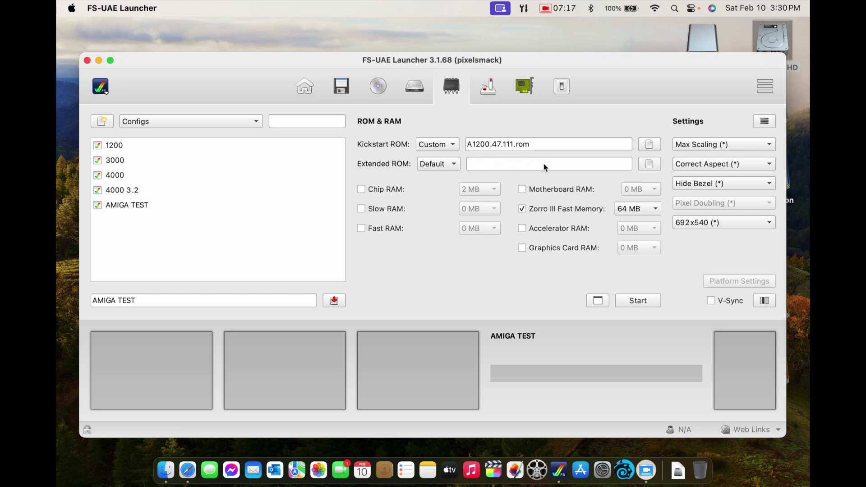
Switch between the main and ROM & RAM pages, keeping A1200 as the Amiga model.
{"action": "left_click", "coordinate": [336, 89]}
{"action": "left_click", "coordinate": [296, 85]}
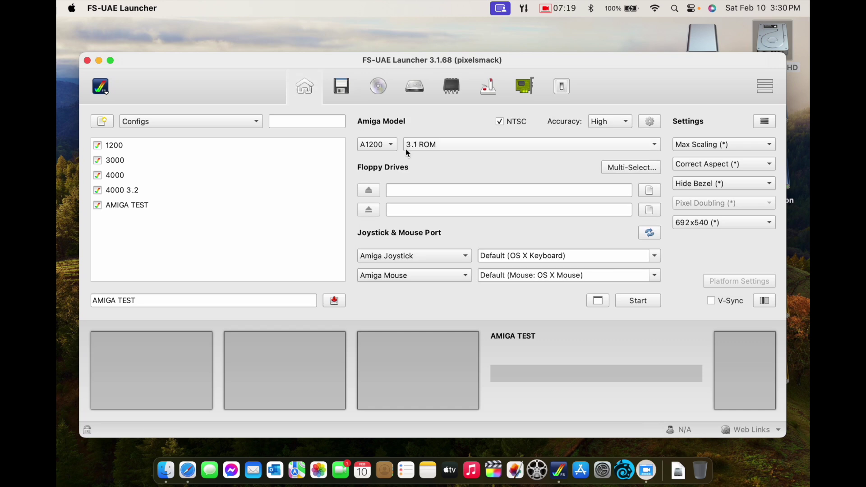
{"action": "left_click", "coordinate": [453, 90]}
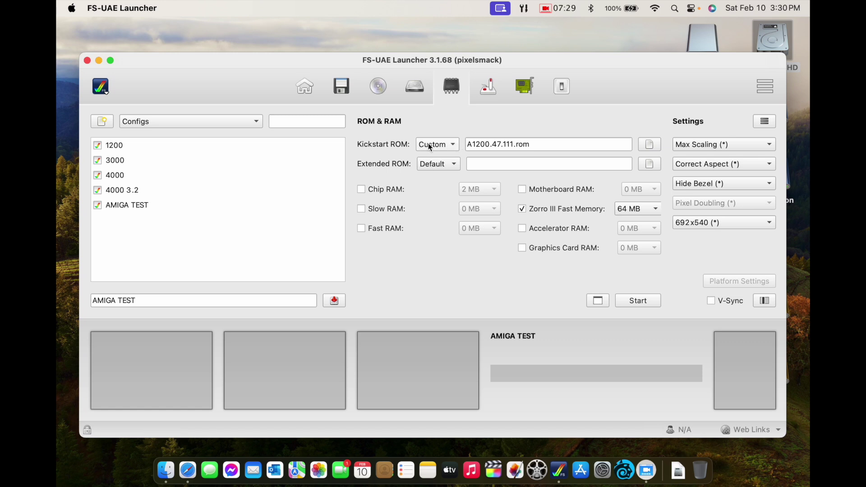
{"action": "left_click", "coordinate": [315, 84]}
{"action": "left_click", "coordinate": [374, 144]}
{"action": "left_click", "coordinate": [375, 144]}
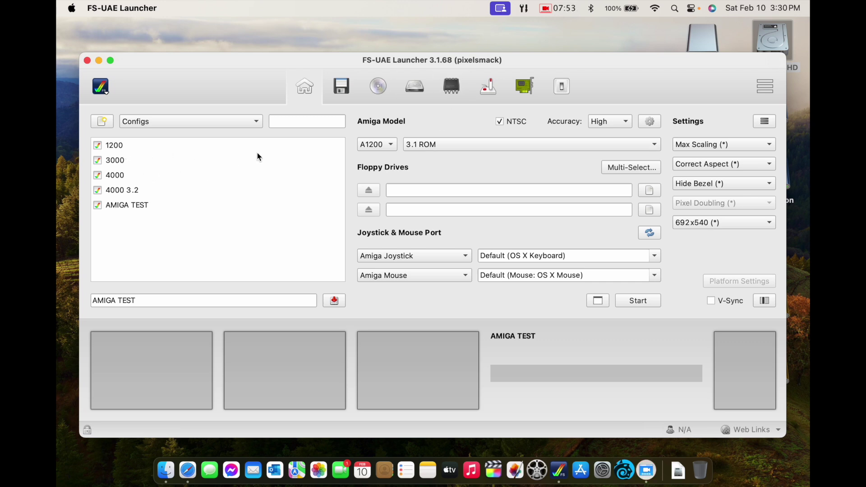
Keep the Kickstart ROM source as Custom (A1200.47.111.rom) and go to the Input page.
{"action": "left_click", "coordinate": [452, 87]}
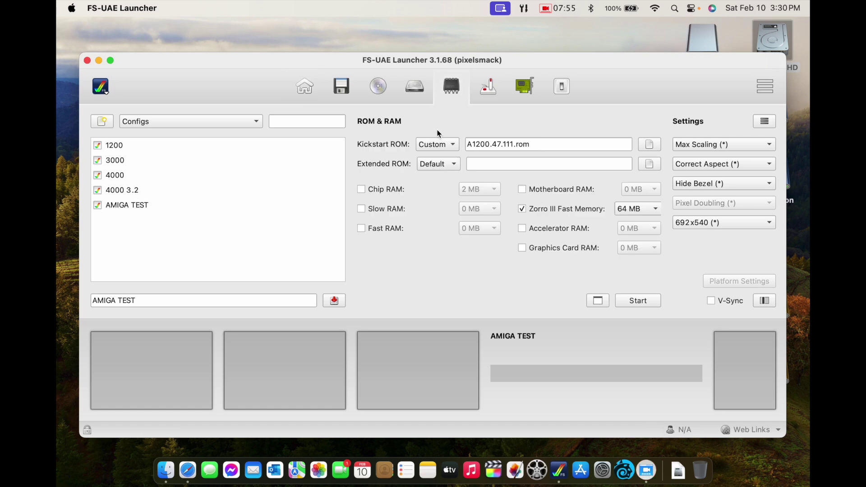
{"action": "left_click", "coordinate": [441, 146]}
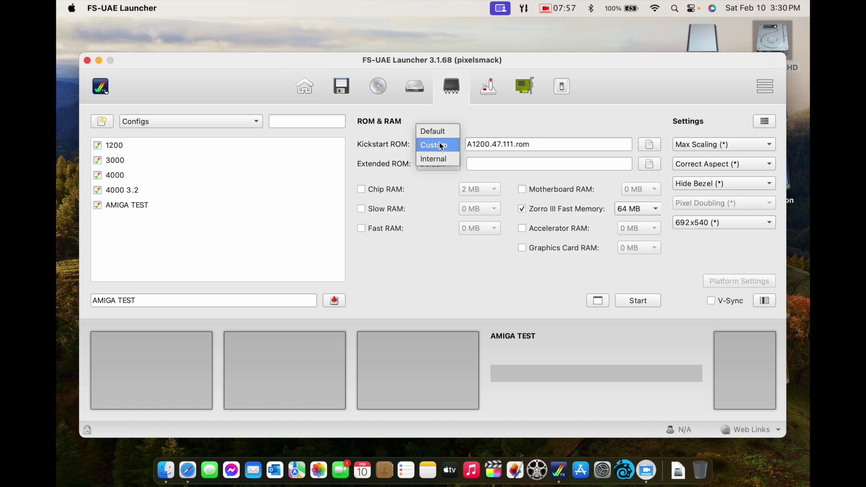
{"action": "left_click", "coordinate": [518, 130]}
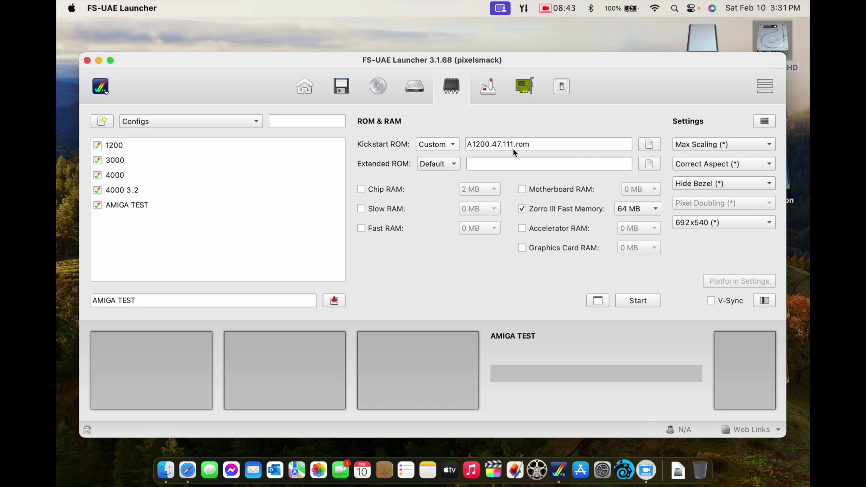
{"action": "left_click", "coordinate": [487, 87]}
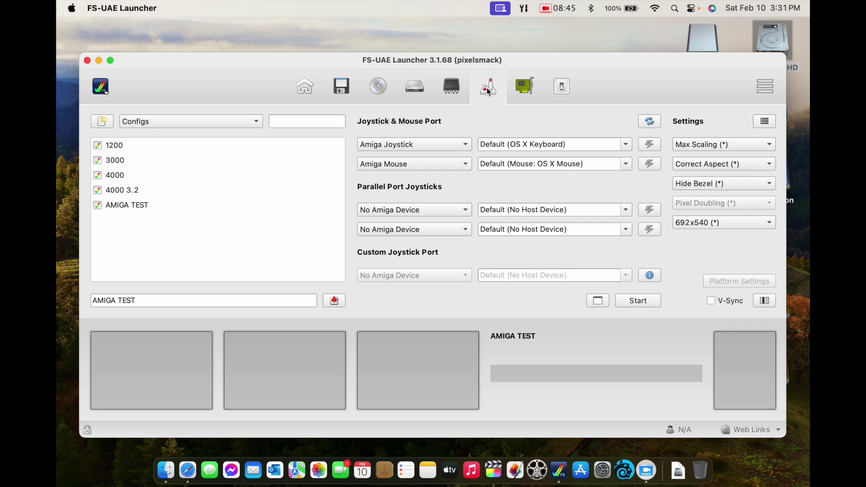
Review the Expansions and Additional Configuration settings, then start AMIGA TEST, hitting the missing A1200.47.111.rom error.
{"action": "left_click", "coordinate": [524, 87]}
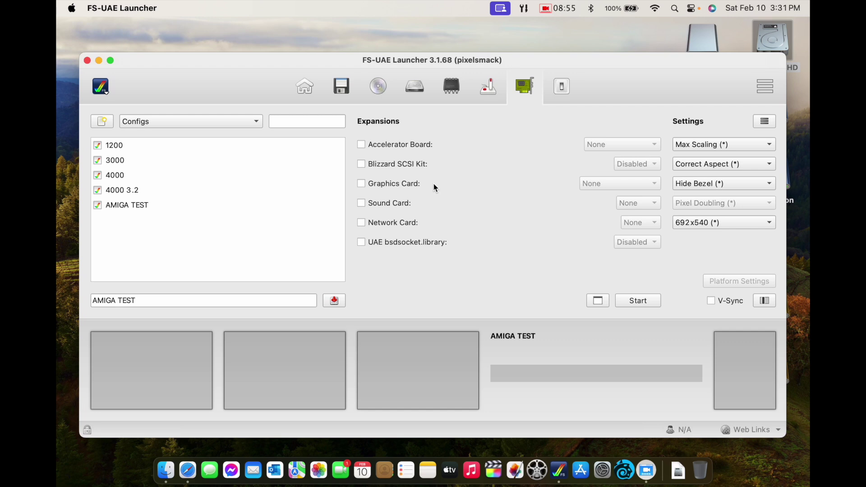
{"action": "left_click", "coordinate": [564, 95]}
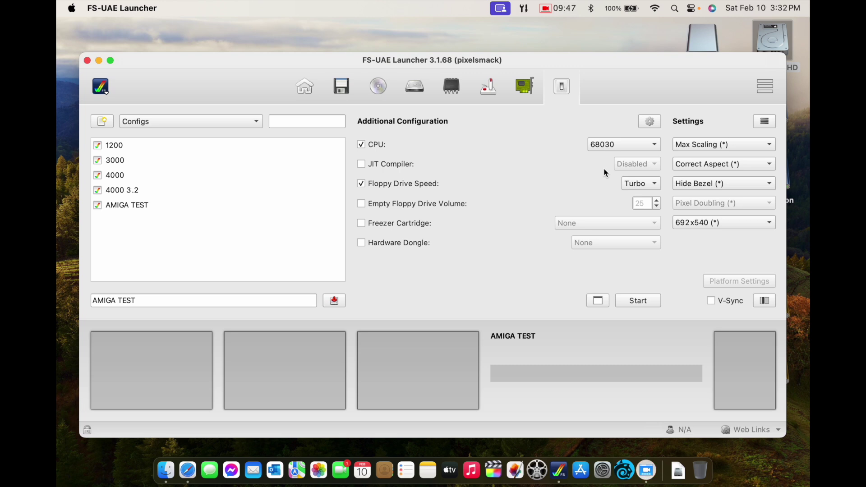
{"action": "left_click", "coordinate": [637, 300]}
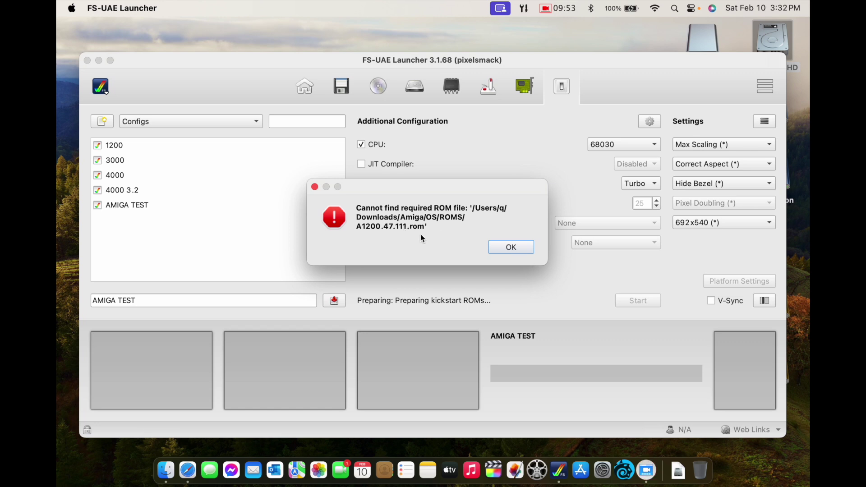
Dismiss the ROM error, set the kickstart to A1200.47.111.rom from _ROMS, and save AMIGA TEST.
{"action": "left_click", "coordinate": [518, 248]}
{"action": "left_click", "coordinate": [457, 100]}
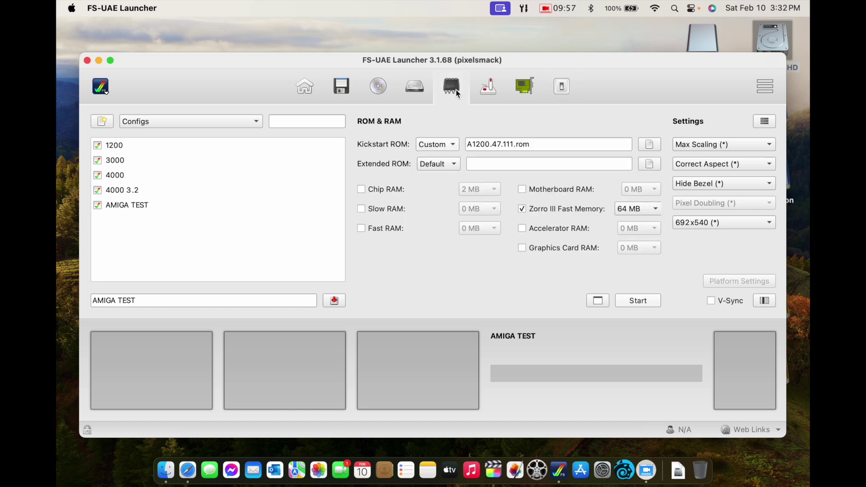
{"action": "left_click", "coordinate": [649, 146]}
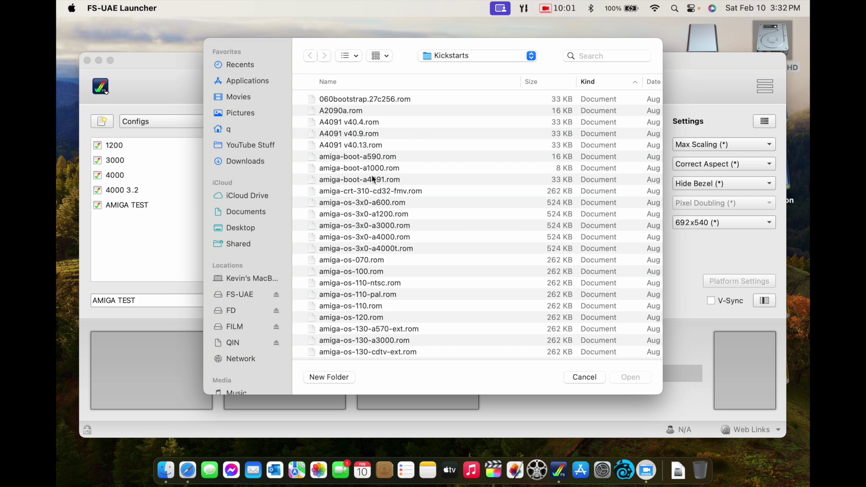
{"action": "scroll", "coordinate": [371, 177], "scroll_direction": "down", "scroll_amount": 5}
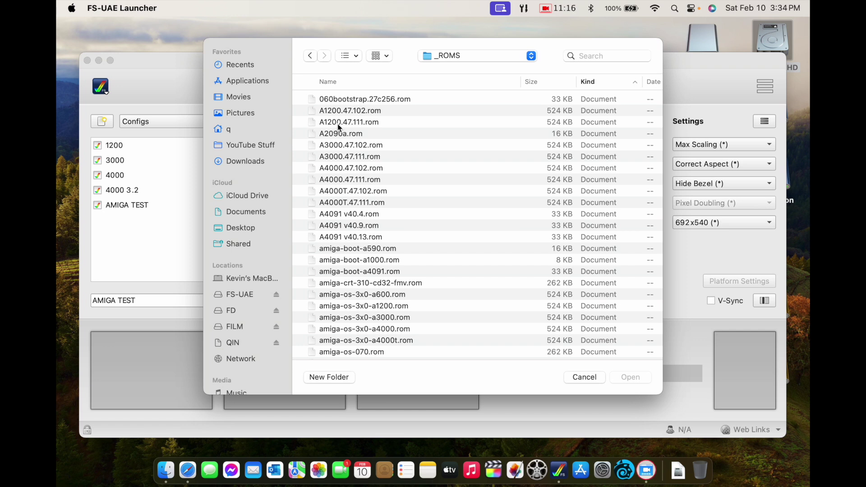
{"action": "double_click", "coordinate": [352, 121]}
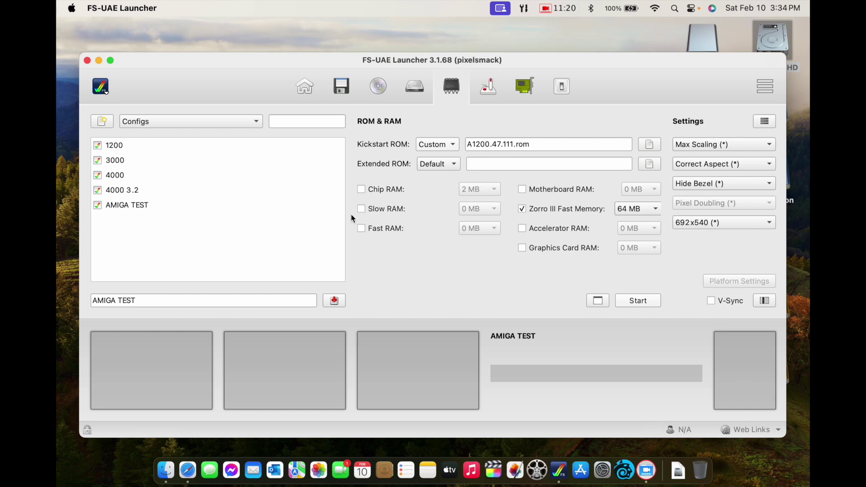
{"action": "left_click", "coordinate": [333, 301]}
Save AMIGA TEST and confirm the kickstart source is Custom and the model is A1200.
{"action": "left_click", "coordinate": [333, 301]}
{"action": "left_click", "coordinate": [436, 144]}
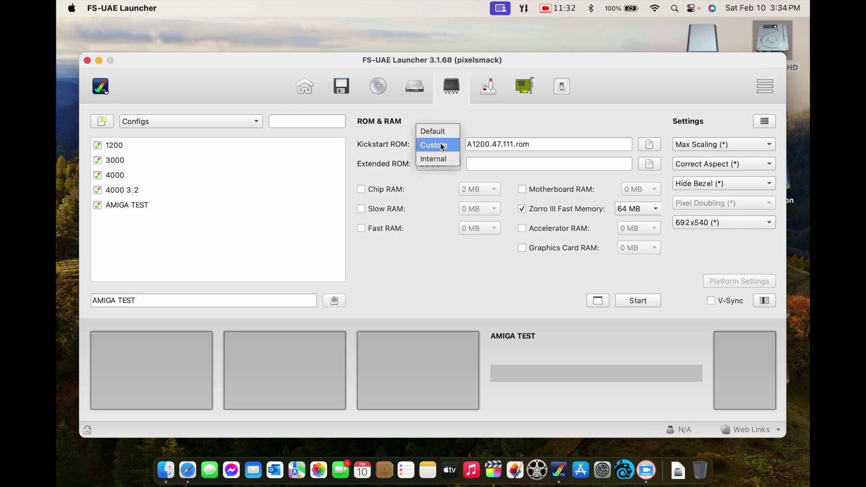
{"action": "left_click", "coordinate": [372, 154]}
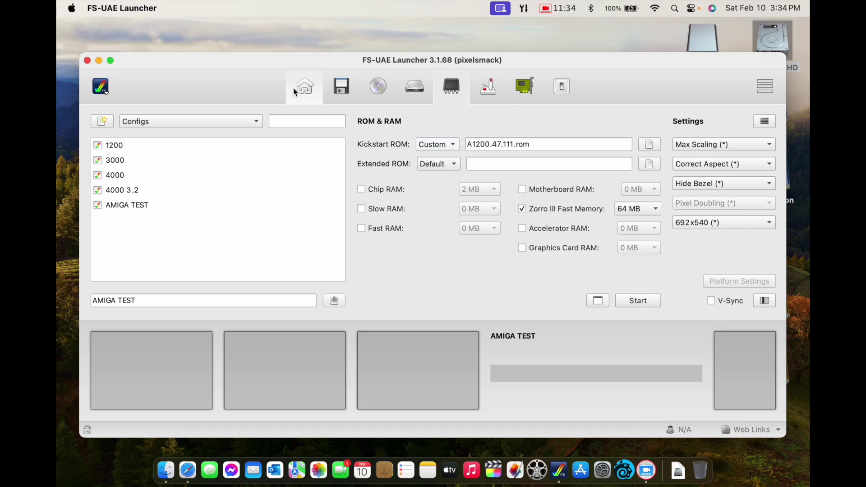
{"action": "left_click", "coordinate": [304, 86]}
{"action": "left_click", "coordinate": [383, 144]}
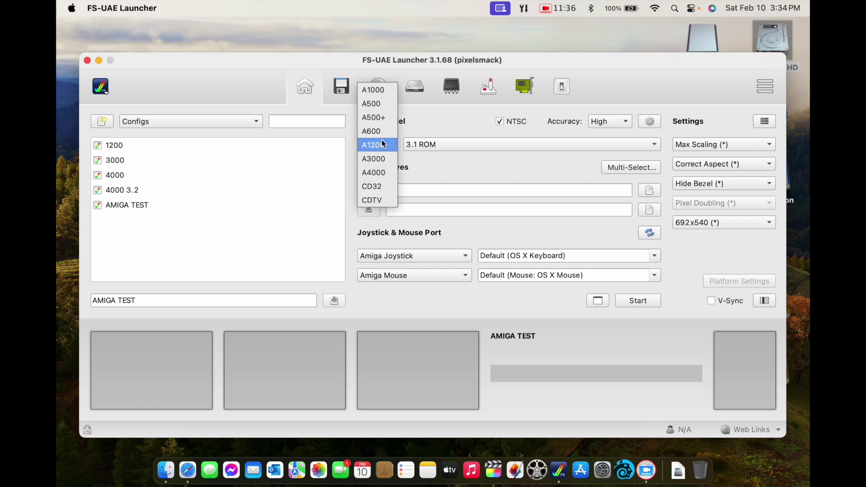
{"action": "left_click", "coordinate": [465, 132]}
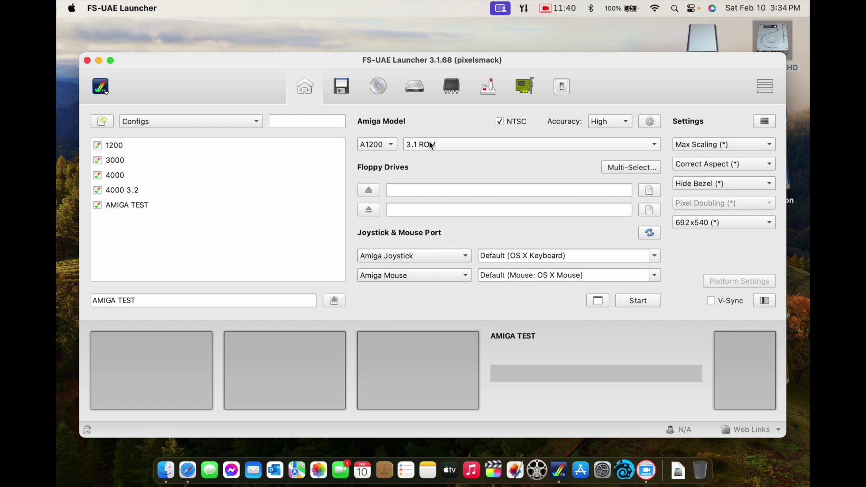
Recheck the ROM & RAM settings and launch the A1200 configuration into Workbench.
{"action": "left_click", "coordinate": [101, 86]}
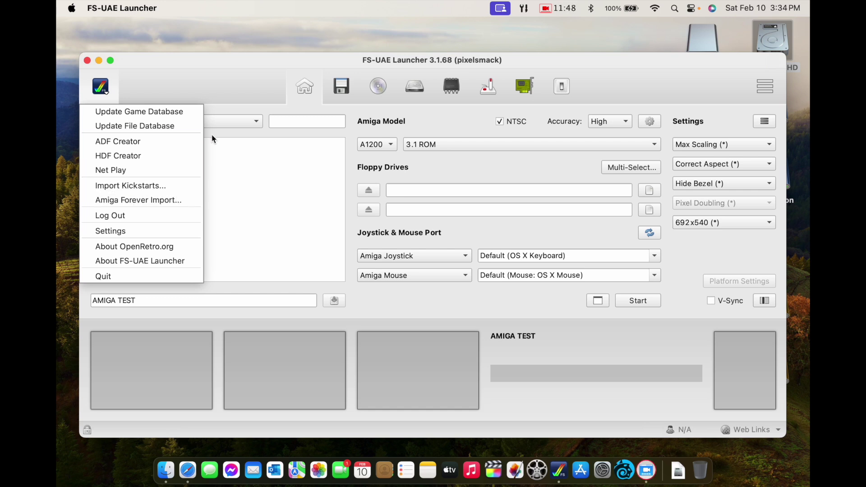
{"action": "left_click", "coordinate": [244, 95]}
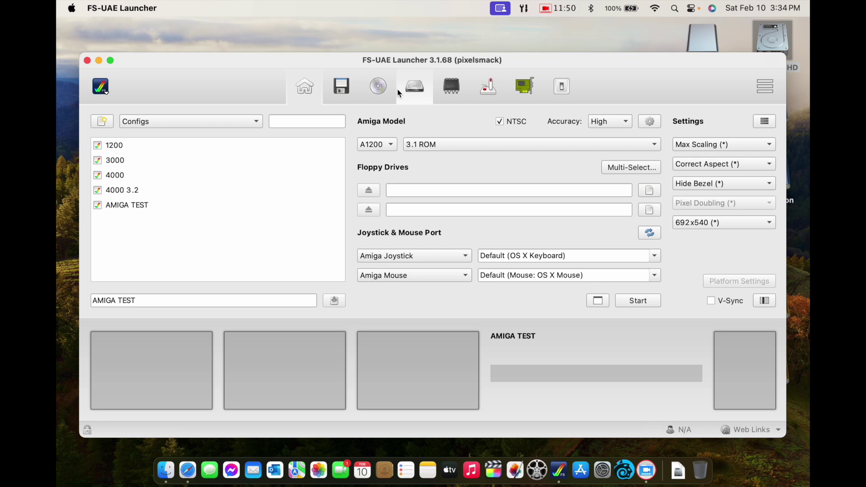
{"action": "left_click", "coordinate": [452, 86]}
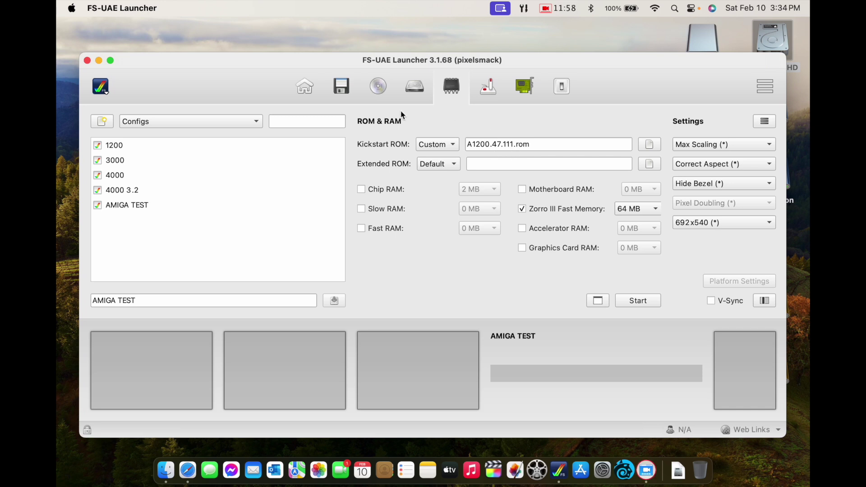
{"action": "left_click", "coordinate": [305, 87]}
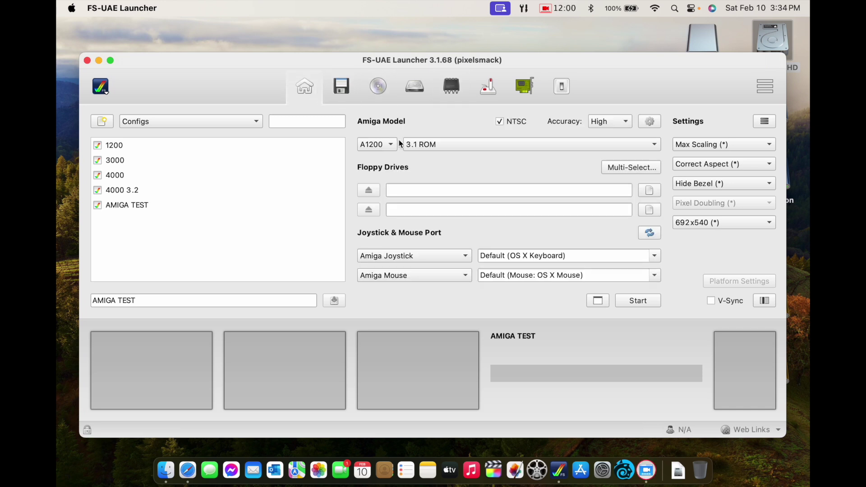
{"action": "left_click", "coordinate": [646, 303]}
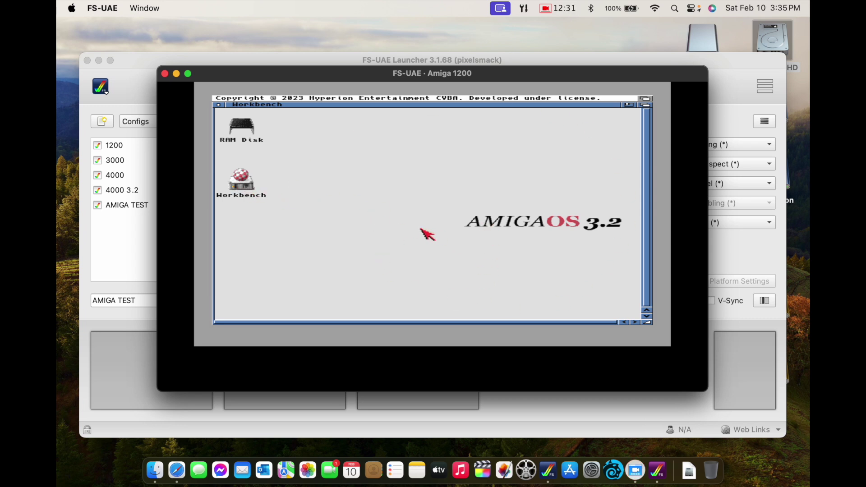
Turn the Workbench window into a backdrop using Workbench > Backdrop.
{"action": "left_click", "coordinate": [241, 181]}
{"action": "left_click_drag", "start_coordinate": [208, 194], "coordinate": [274, 191]}
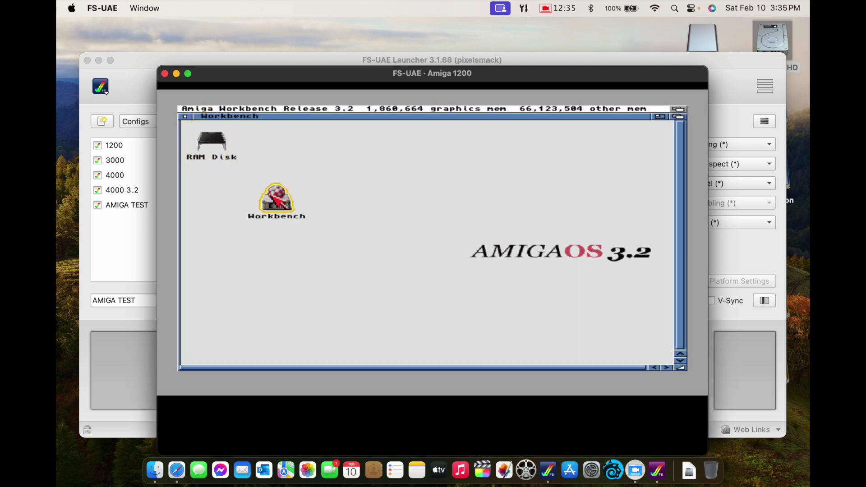
{"action": "right_click", "coordinate": [183, 115]}
{"action": "left_click", "coordinate": [185, 116]}
{"action": "right_click", "coordinate": [197, 107]}
{"action": "right_click", "coordinate": [198, 110]}
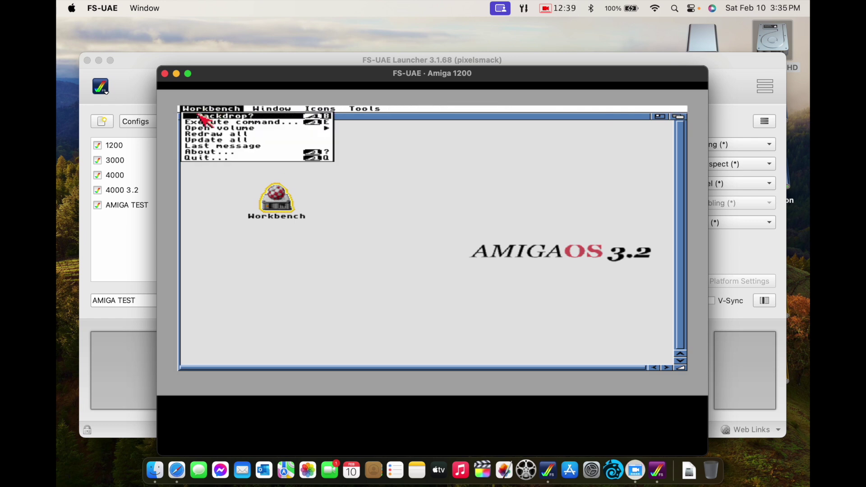
Place the Workbench disk icon below RAM Disk, open the disk, and open its Prefs drawer.
{"action": "left_click_drag", "start_coordinate": [270, 188], "coordinate": [207, 183]}
{"action": "double_click", "coordinate": [225, 192]}
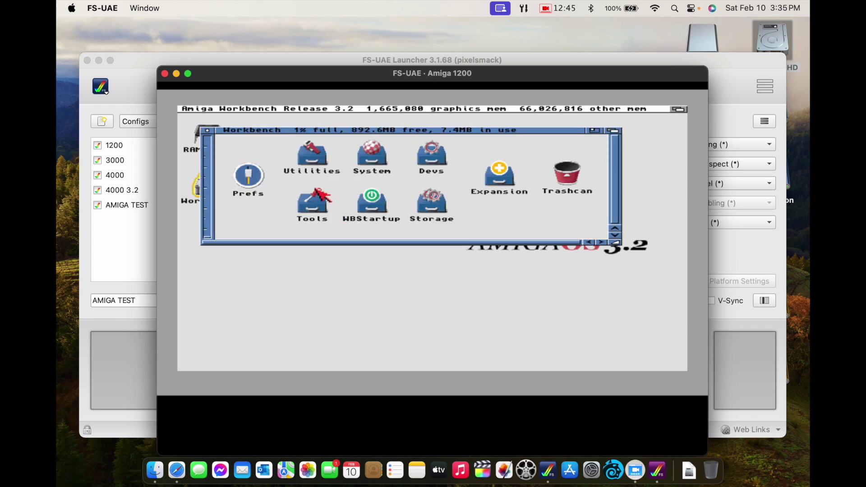
{"action": "double_click", "coordinate": [249, 177]}
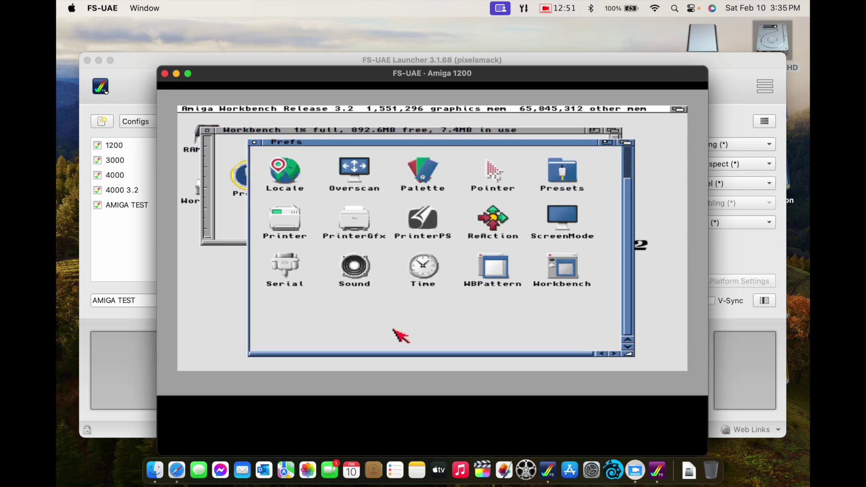
Open ScreenMode, cancel it, then reopen ScreenMode preferences showing NTSC:High Res Laced 640 x 400.
{"action": "double_click", "coordinate": [561, 220]}
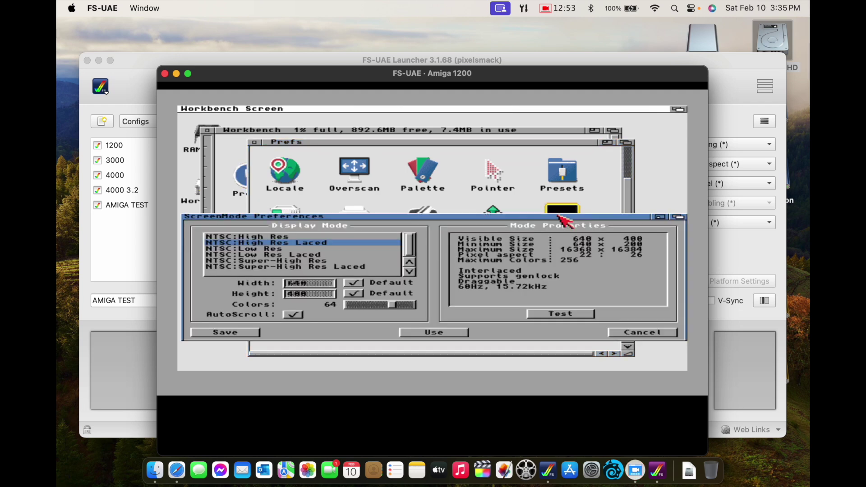
{"action": "left_click", "coordinate": [652, 333]}
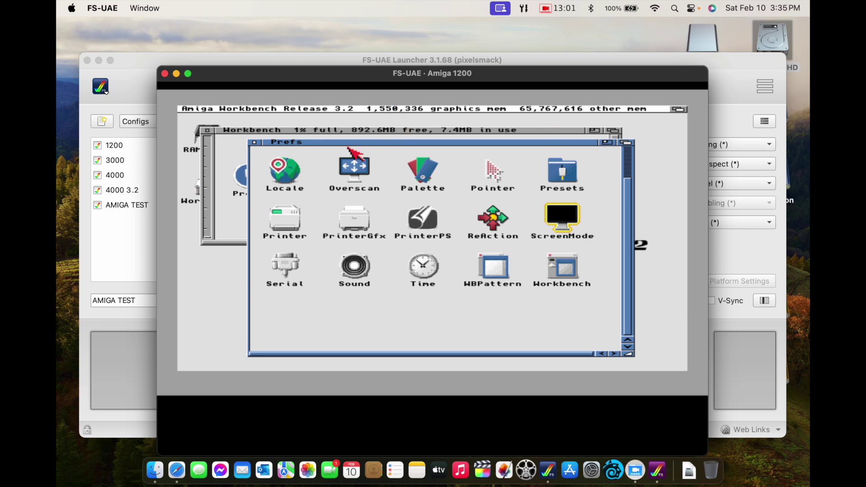
{"action": "double_click", "coordinate": [559, 226]}
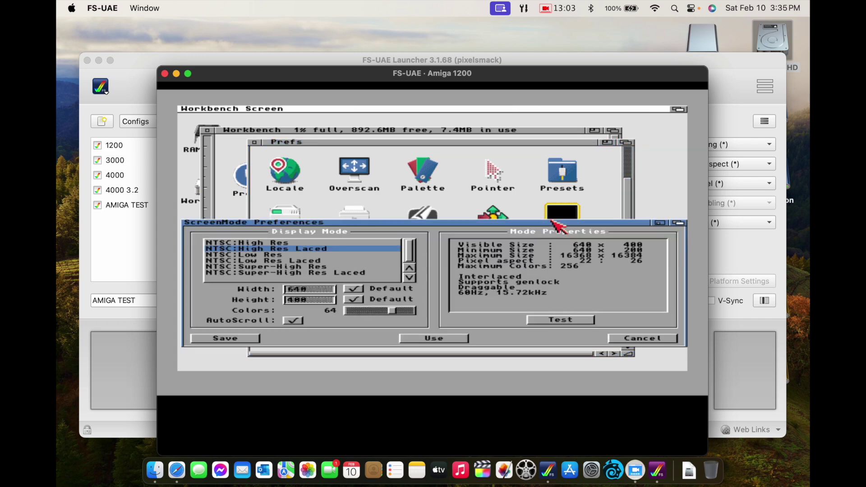